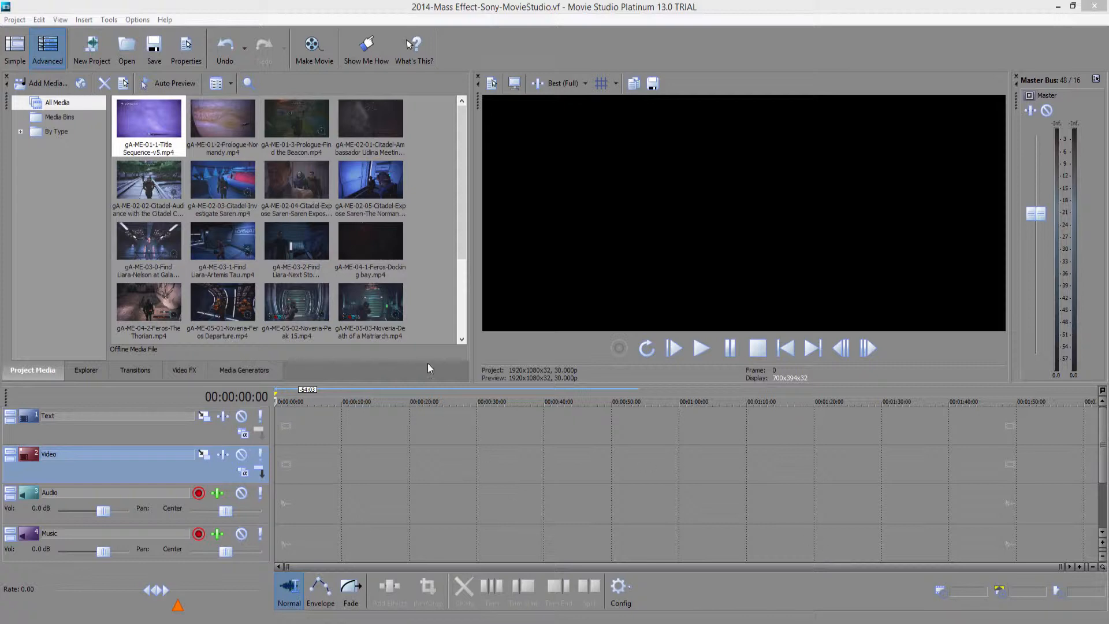
Add the gA-ME-01-1 title sequence clip to the video track and try trimming about 9 seconds off its start
double_click(147, 124)
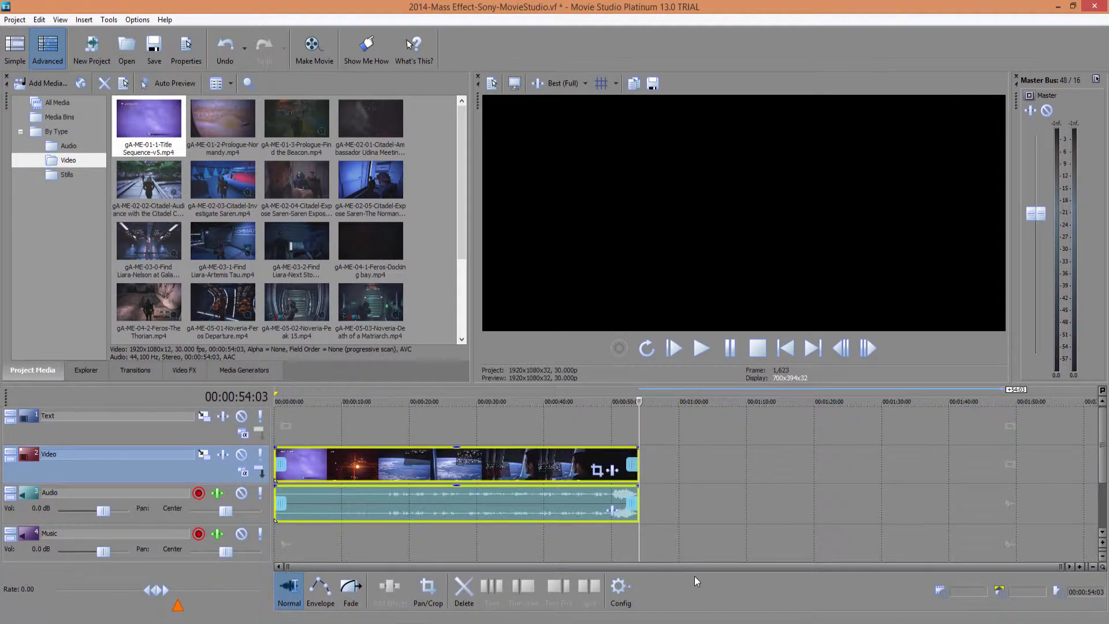
left_click(341, 478)
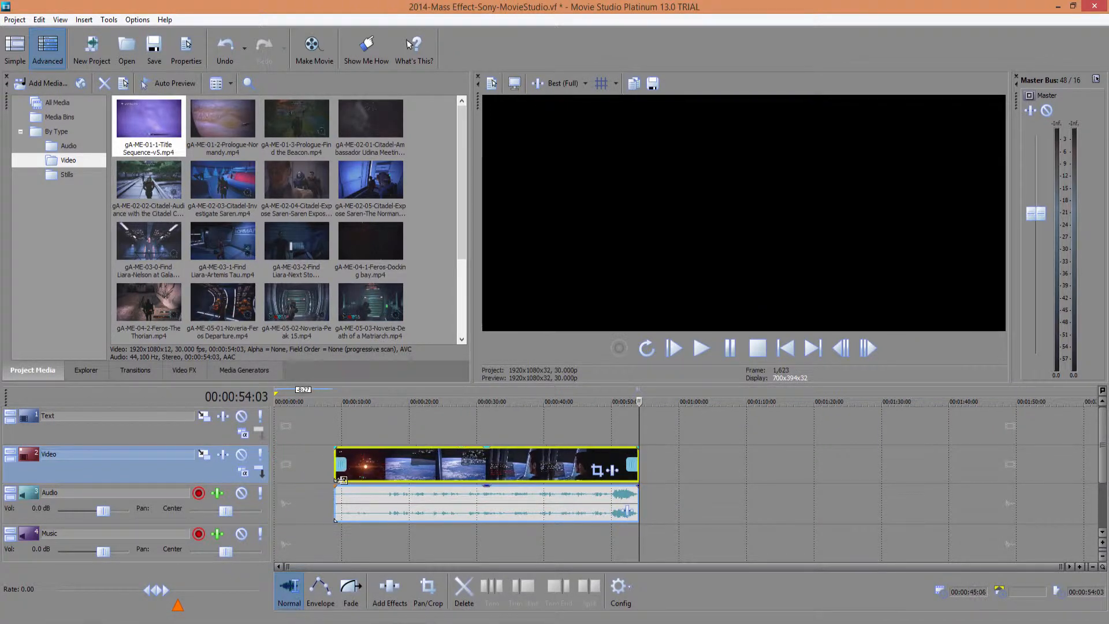
key("ctrl+Home")
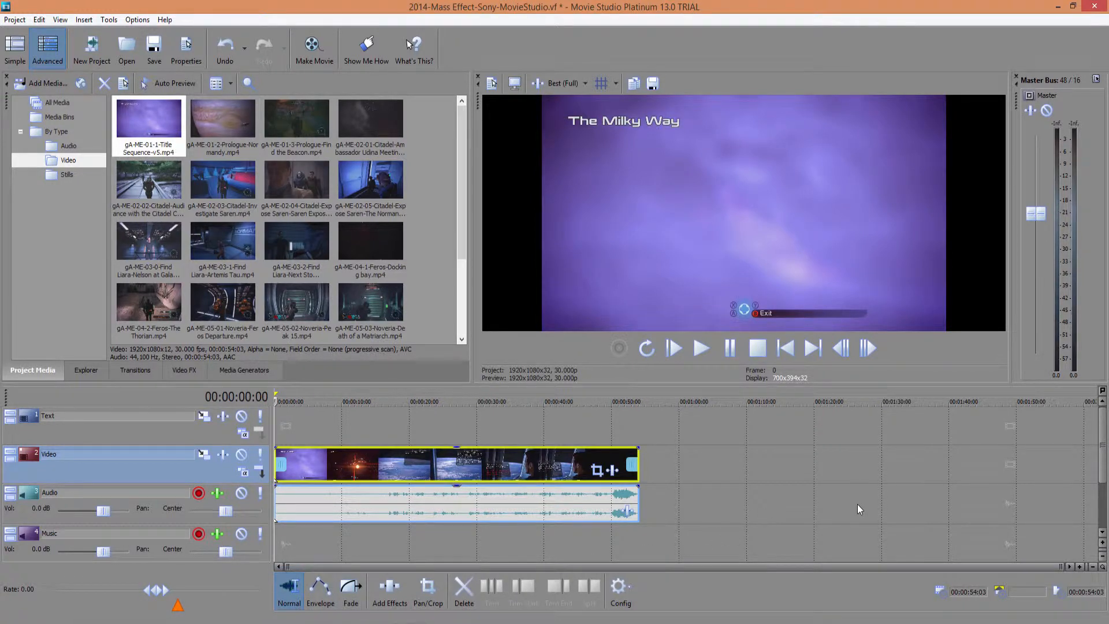
Trim the purple opening frame off the start of the title sequence clip at single-frame precision, using frame 1 as the guide
left_click_drag(1061, 566, 304, 575)
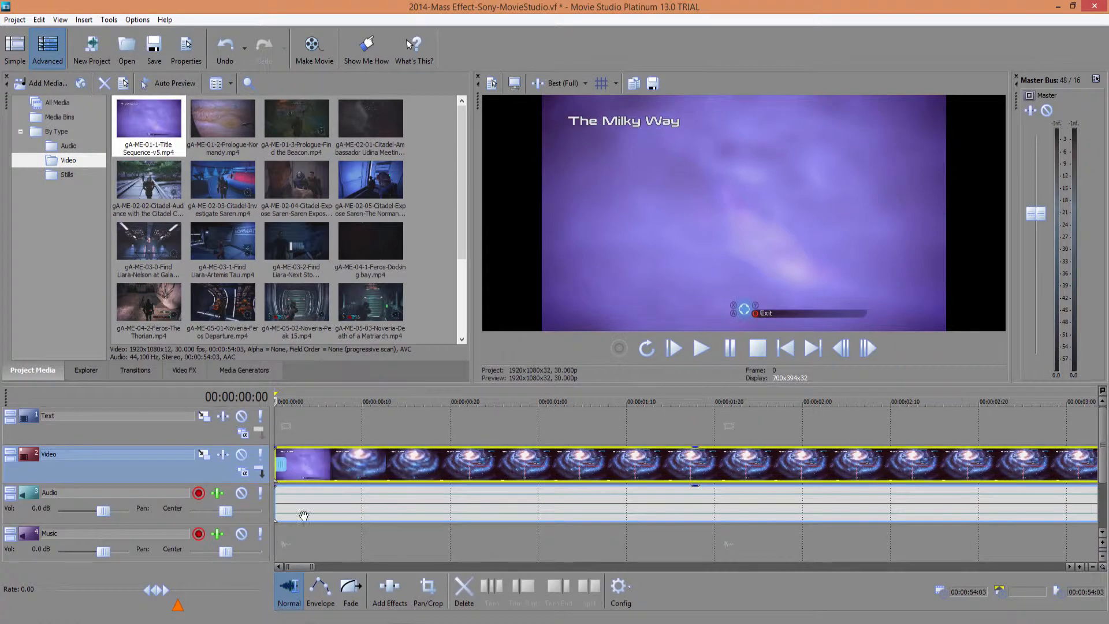
mouse_move(276, 401)
left_mouse_down()
mouse_move(326, 401)
mouse_move(276, 401)
left_mouse_up()
left_click_drag(311, 567, 297, 566)
left_click(293, 461)
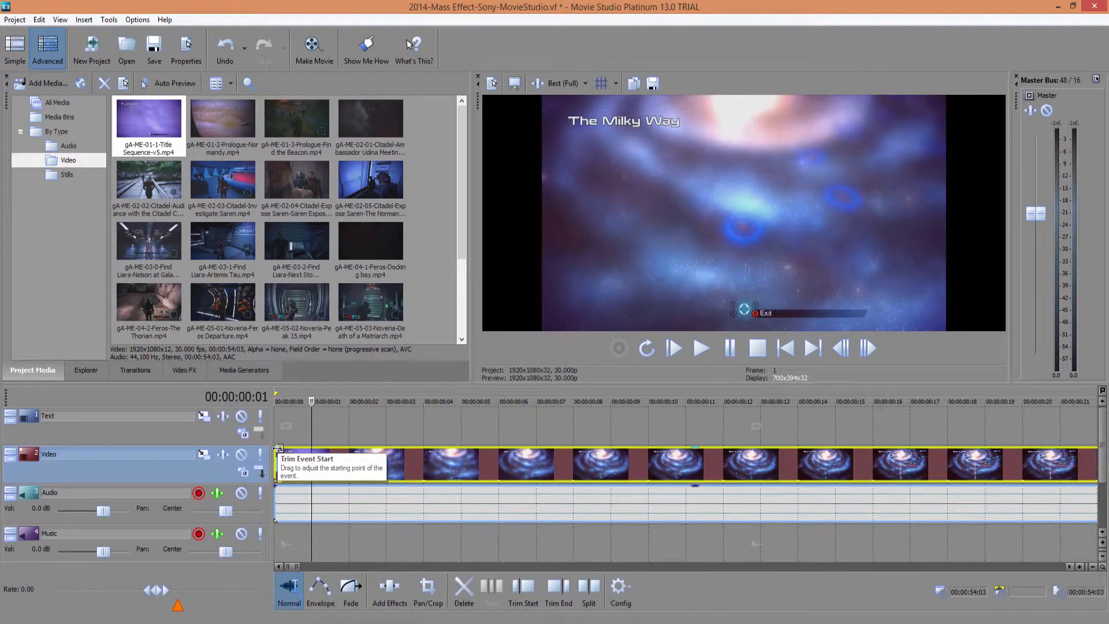
left_click_drag(278, 448, 340, 462)
left_click(350, 594)
left_click_drag(313, 400, 484, 437)
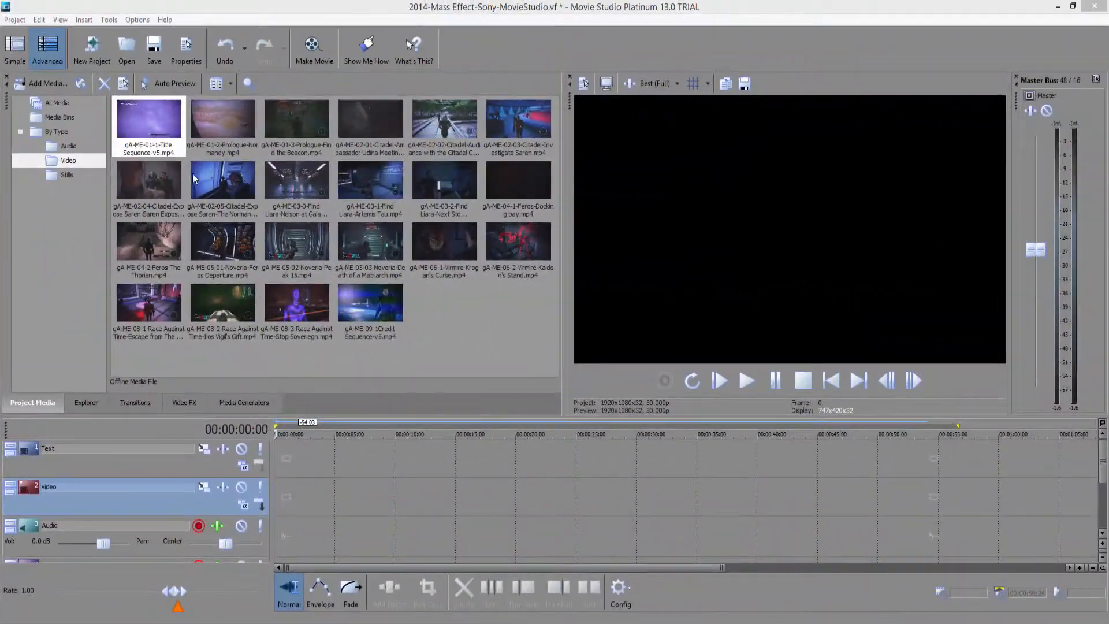
Add the gA-ME-01-2 Prologue-Normandy clip to the video track and apply the default Color Curves effect to it
double_click(215, 120)
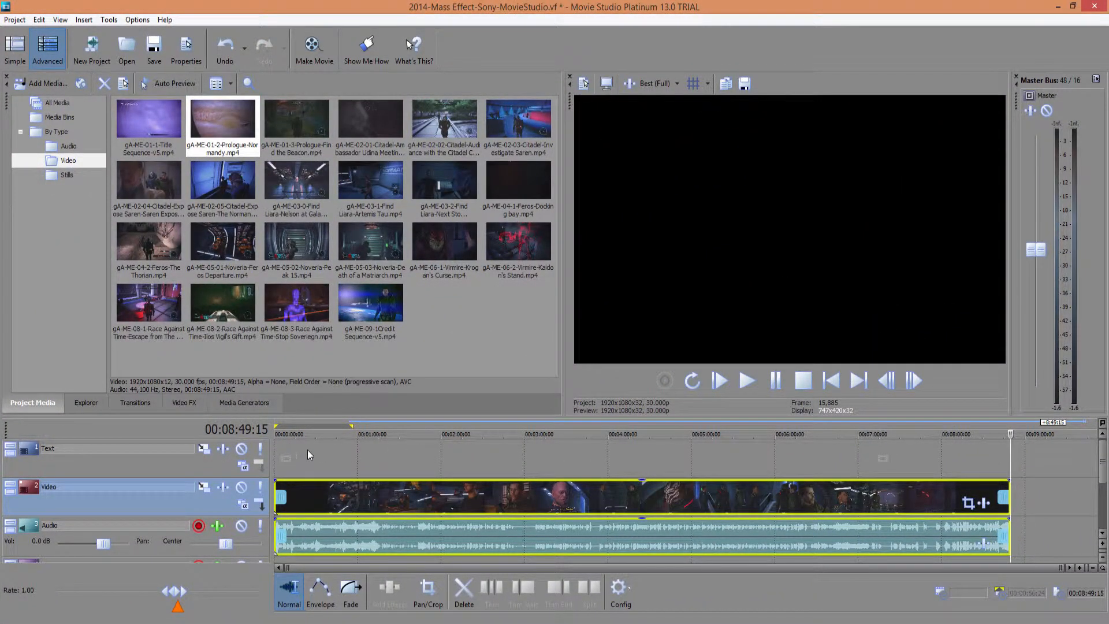
left_click_drag(404, 462, 330, 465)
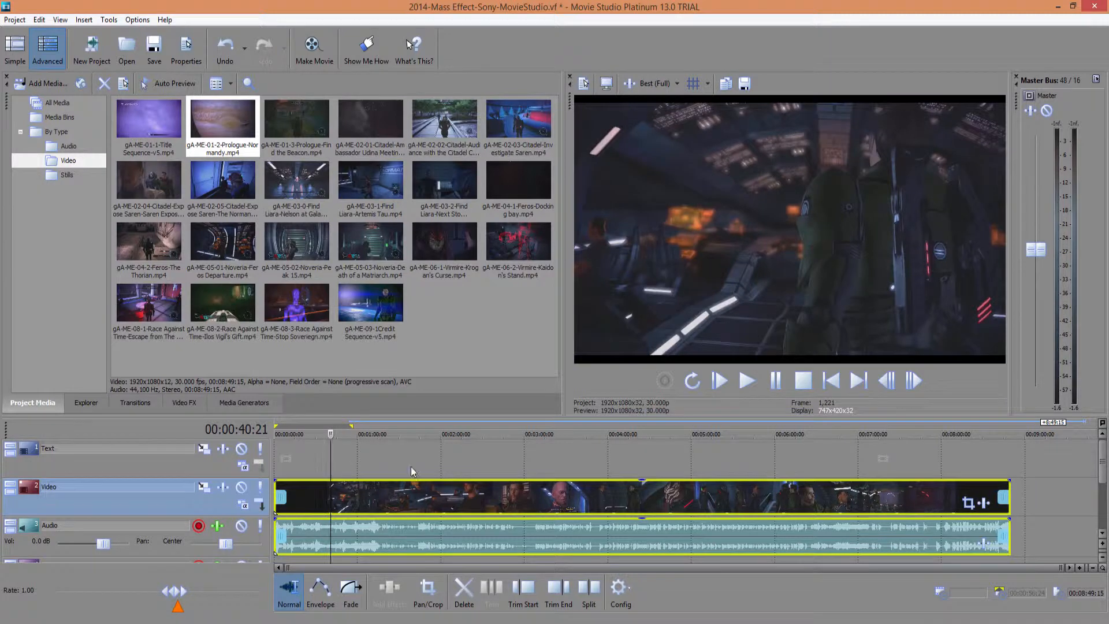
left_click(184, 403)
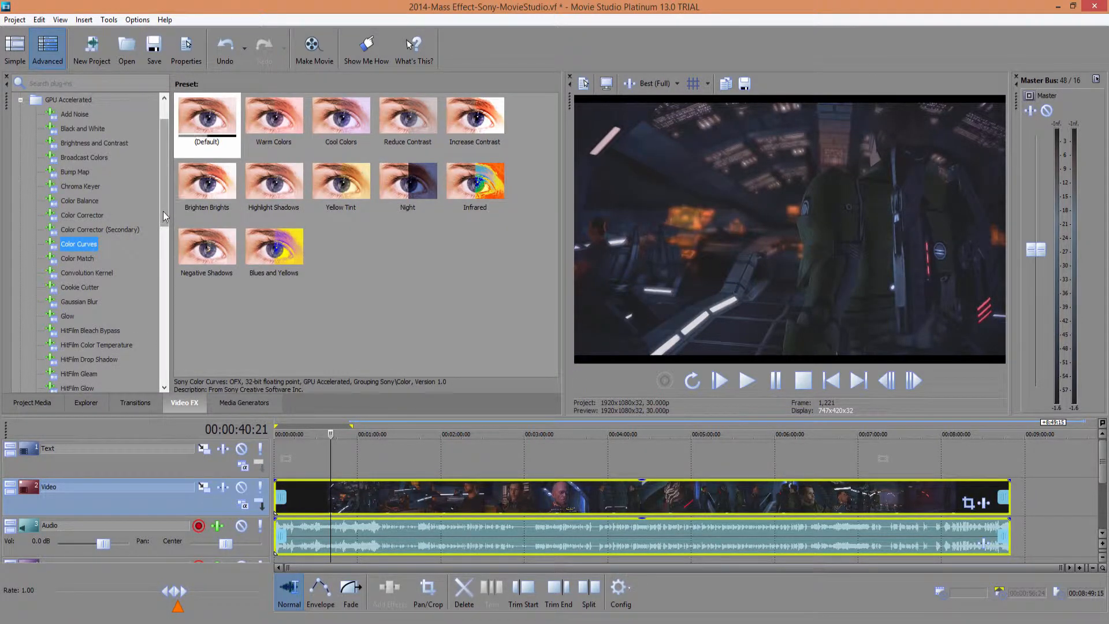
left_click_drag(162, 210, 159, 247)
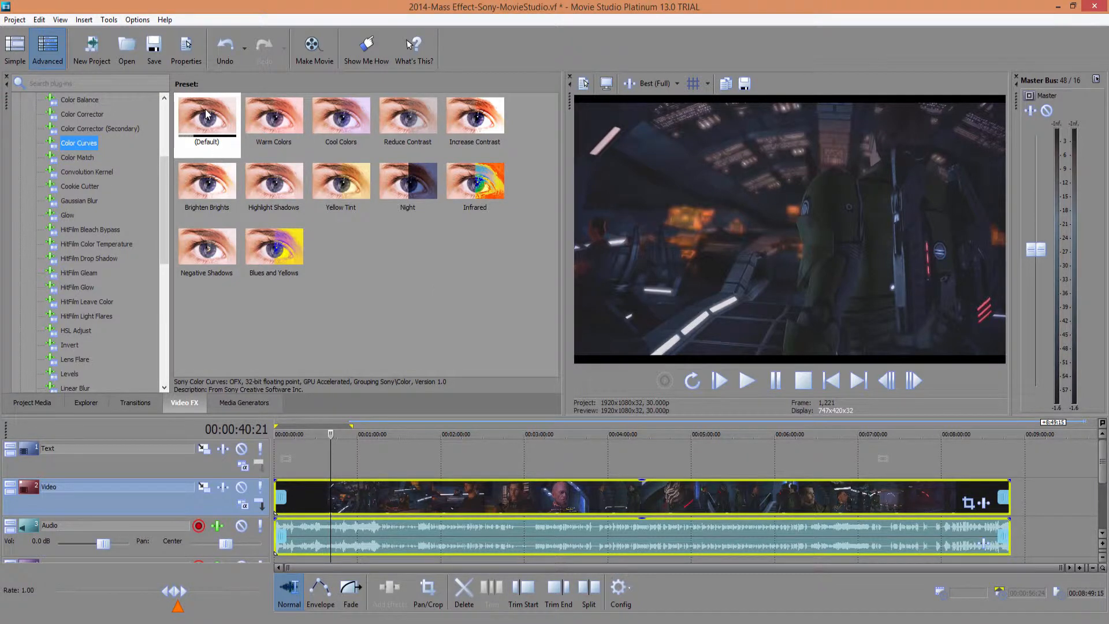
left_click_drag(206, 114, 228, 163)
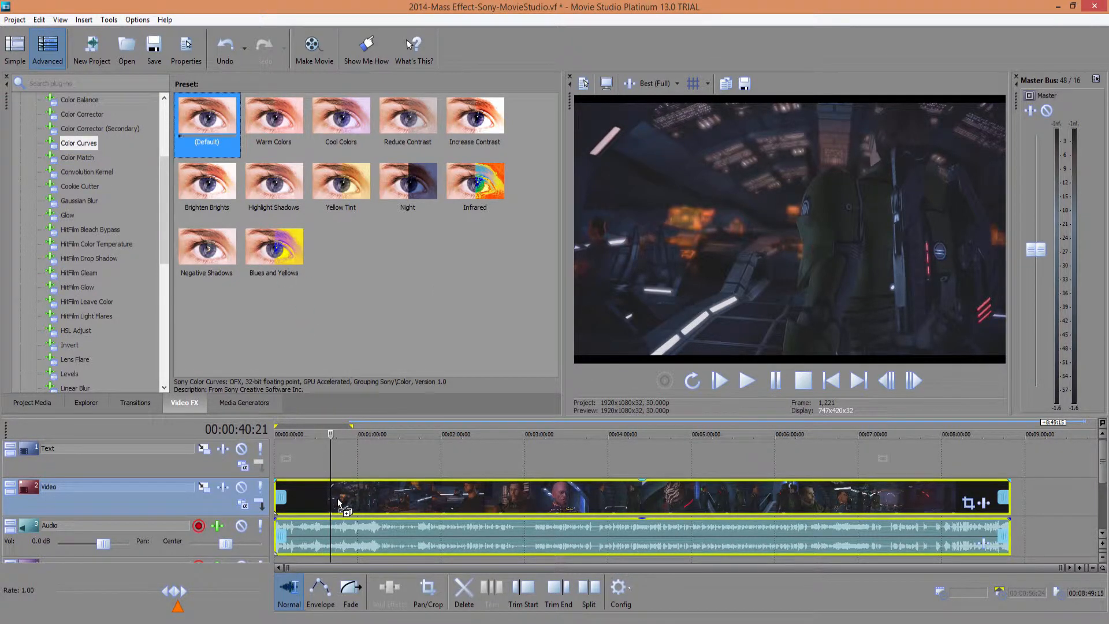
left_click_drag(337, 501, 337, 501)
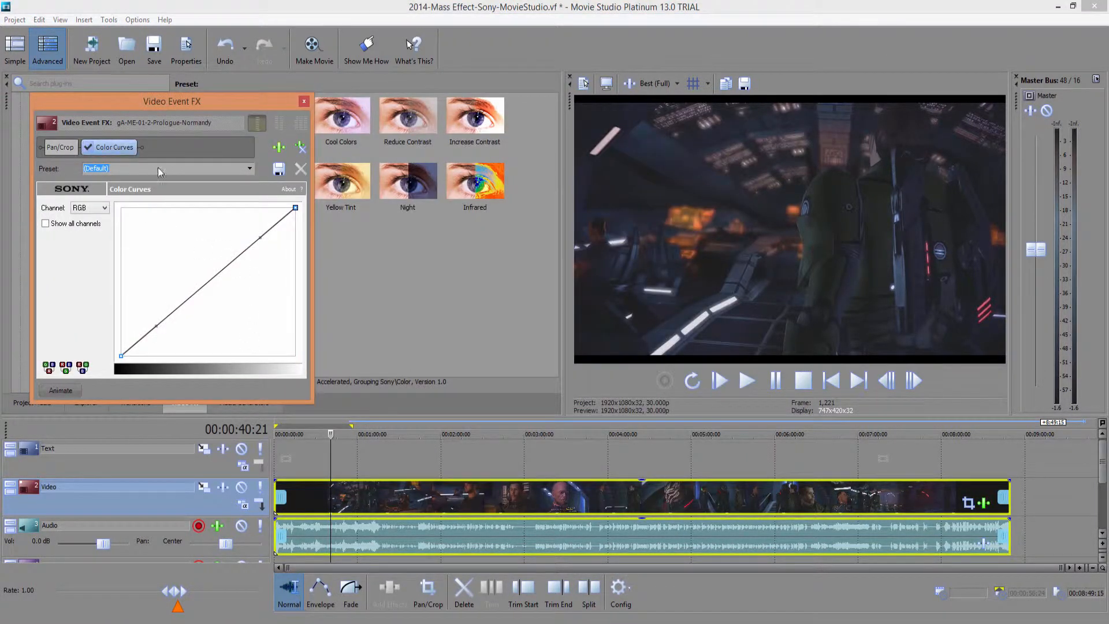
Try the Warm Colors, Infrared, Increase Contrast and Highlight Shadows presets of Color Curves, and return to the default preset
left_click(249, 168)
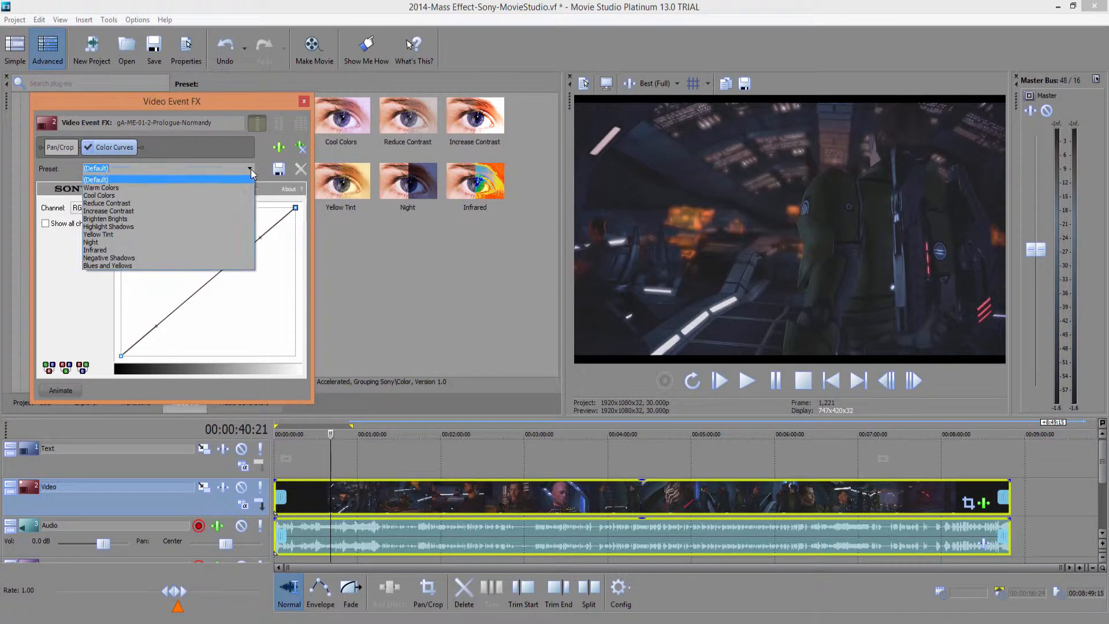
left_click(185, 186)
left_click(249, 168)
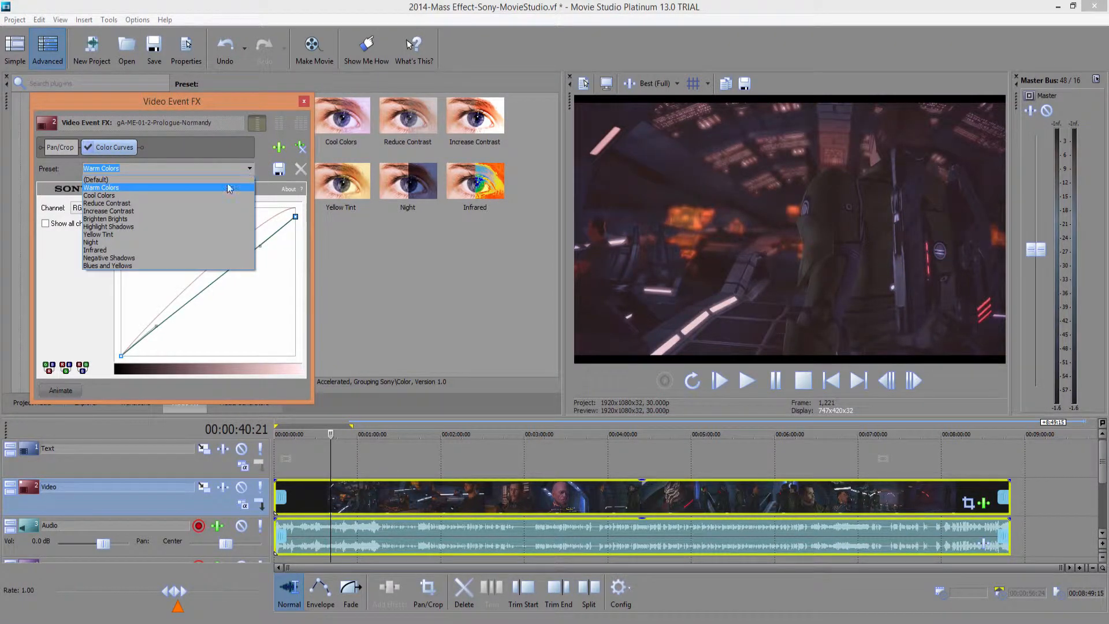
left_click(110, 250)
left_click(251, 170)
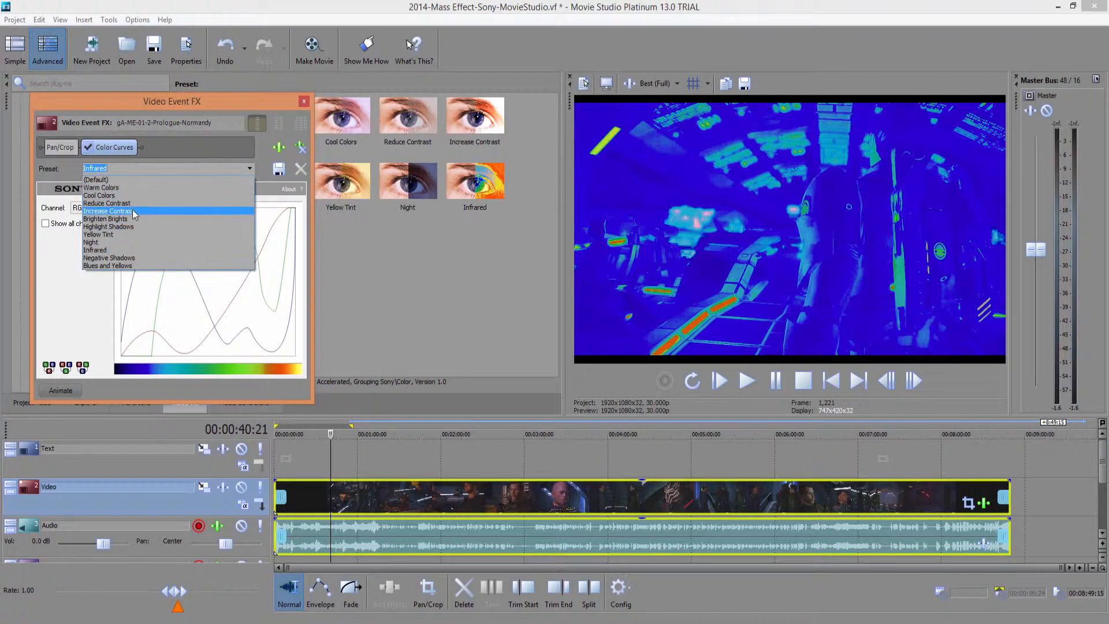
left_click(108, 211)
left_click(250, 169)
left_click(128, 227)
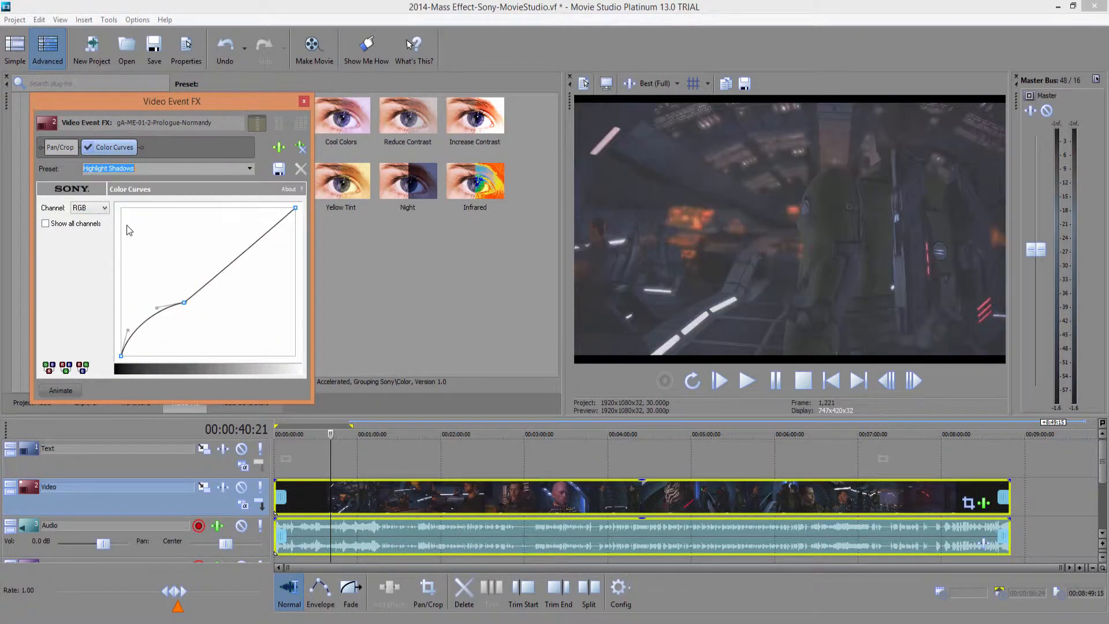
left_click(250, 168)
left_click(190, 180)
Shape the RGB curve into a gentle S with raised highlights and lowered shadows, and close the effect settings
left_click_drag(260, 238, 264, 216)
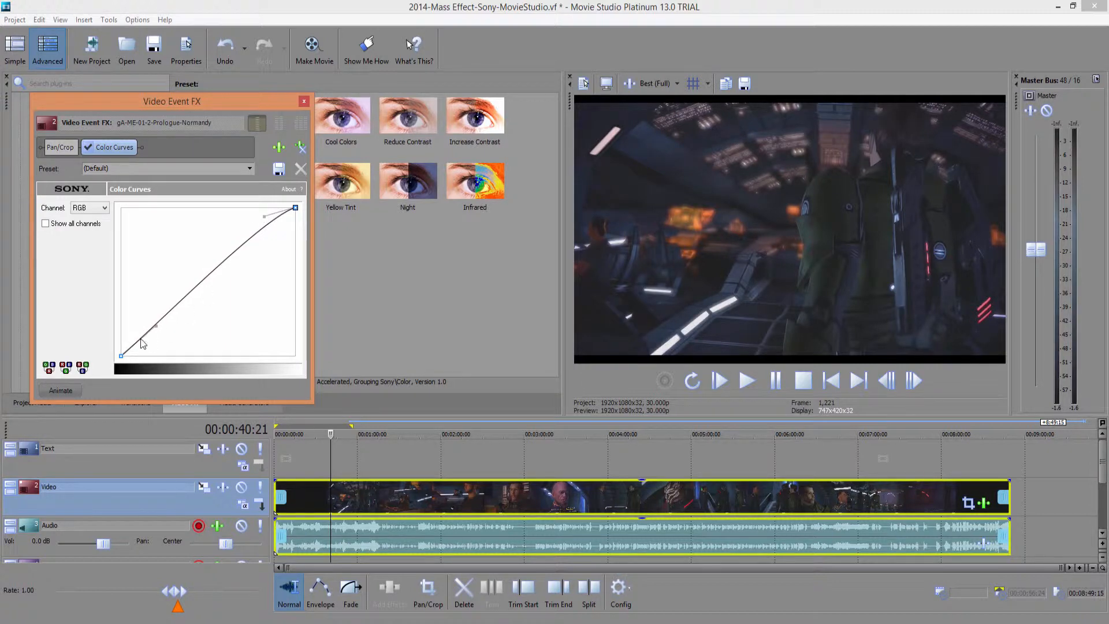
left_click_drag(154, 326, 160, 336)
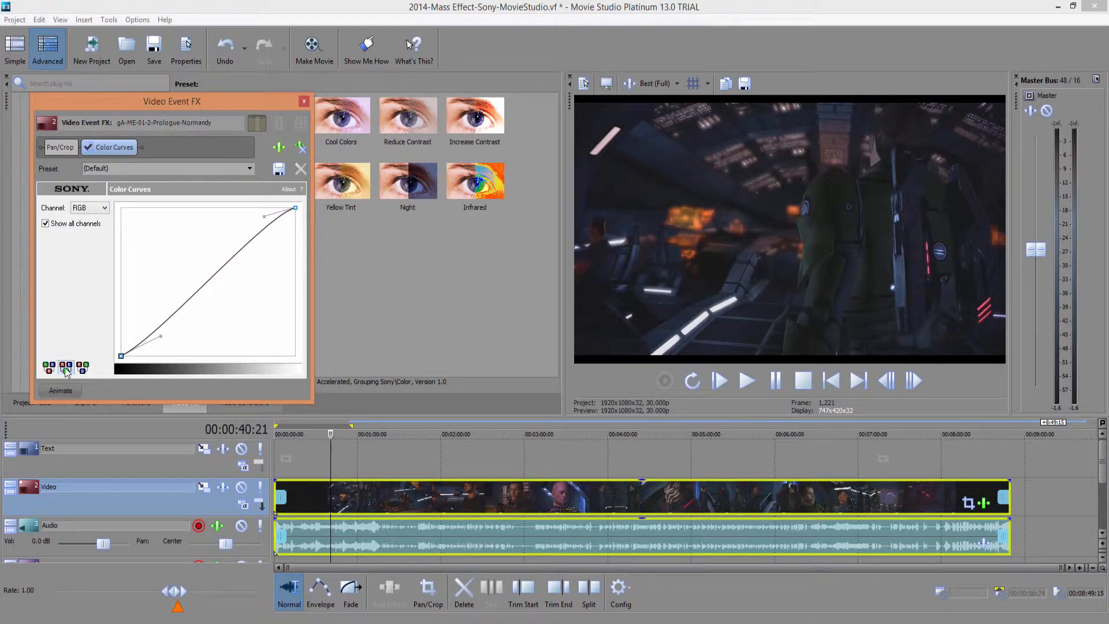
left_click(53, 392)
mouse_move(161, 337)
left_mouse_down()
mouse_move(160, 345)
mouse_move(156, 297)
mouse_move(156, 336)
left_mouse_up()
left_click_drag(263, 214, 263, 216)
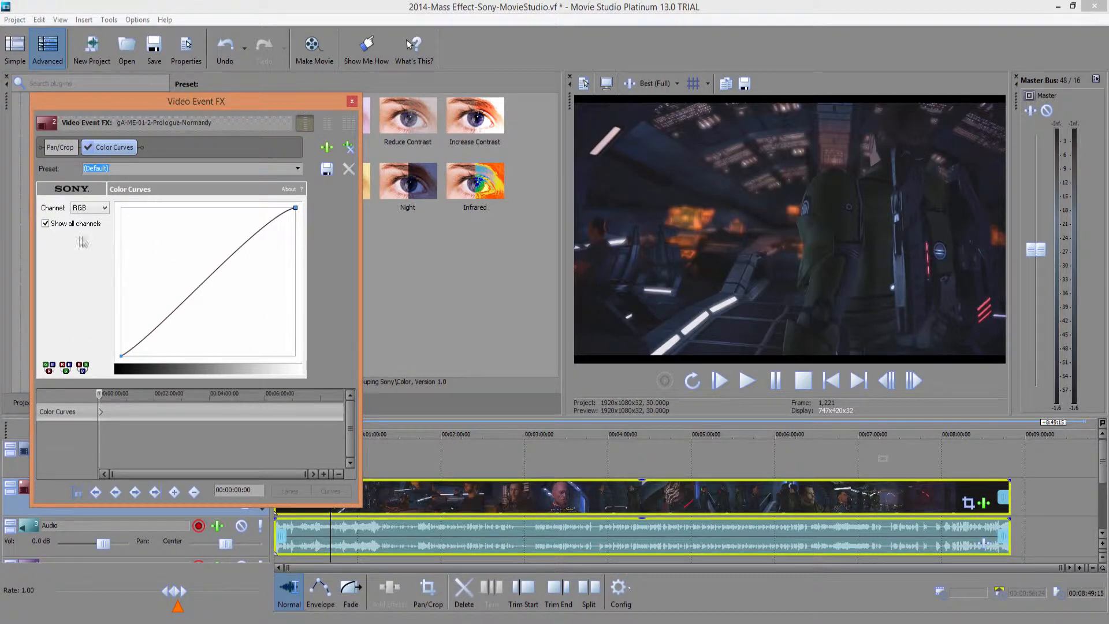
left_click(352, 101)
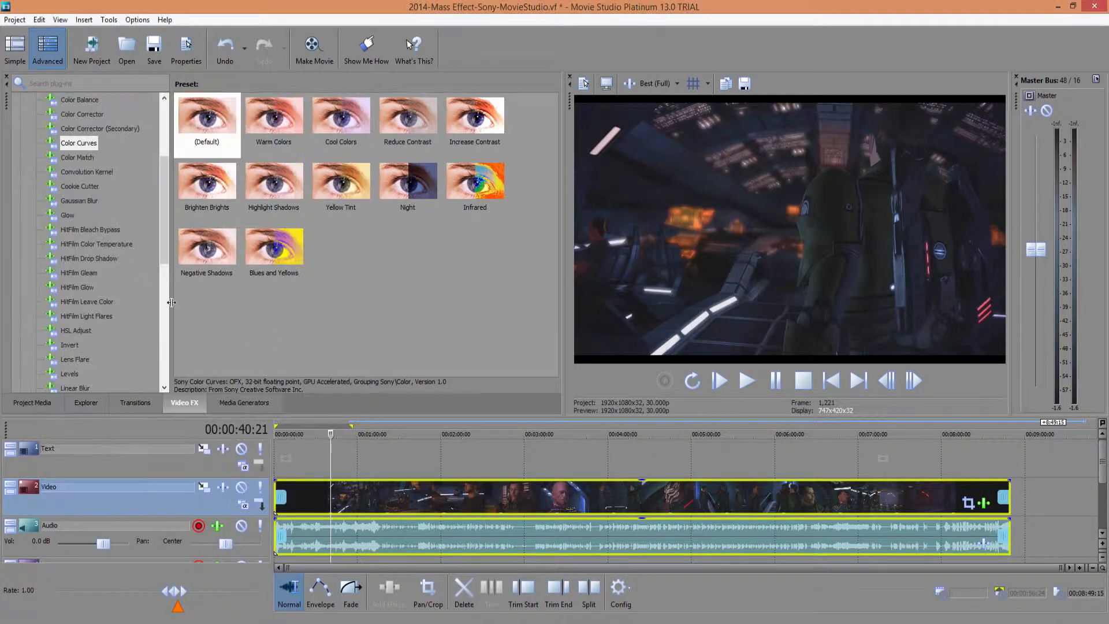
Apply Color Corrector to the Prologue-Normandy clip with low 0.0, 0.0833, mid 263.35, 0.2877, high 297.7, 0.1793 and saturation 1.490
left_click_drag(341, 438, 329, 437)
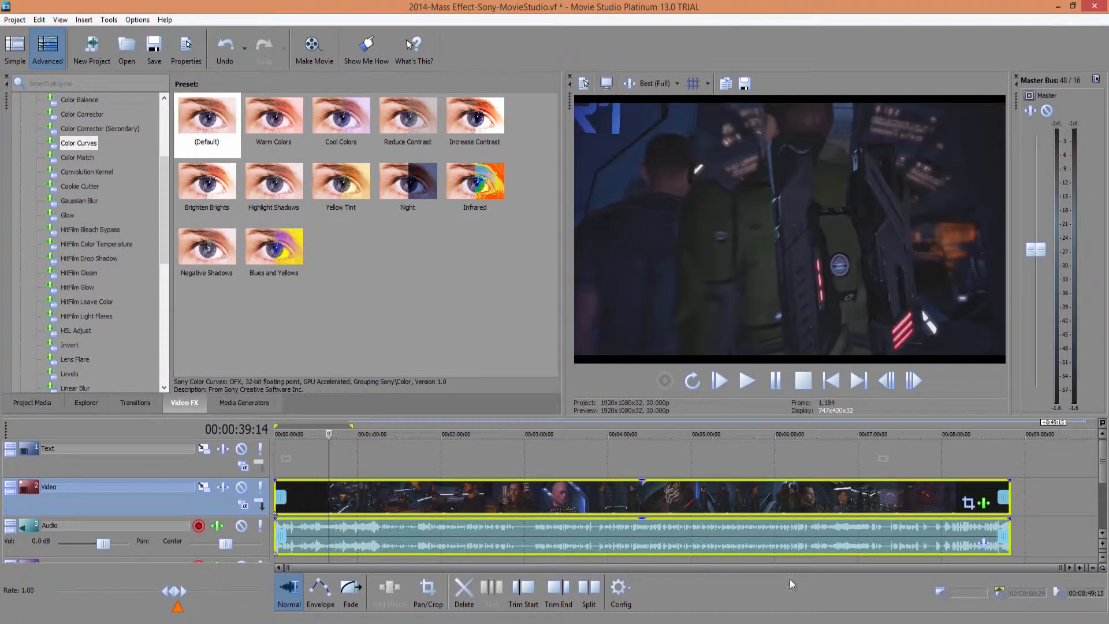
left_click_drag(1060, 568, 569, 570)
mouse_move(427, 437)
left_mouse_down()
mouse_move(464, 442)
mouse_move(419, 443)
mouse_move(431, 448)
left_mouse_up()
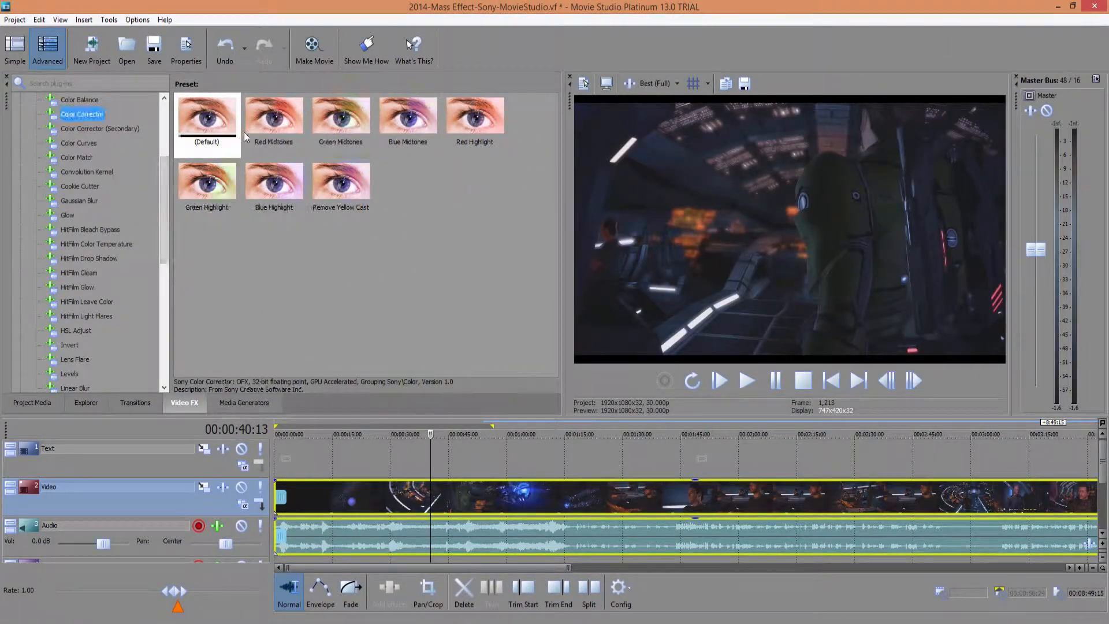
left_click_drag(210, 237, 213, 242)
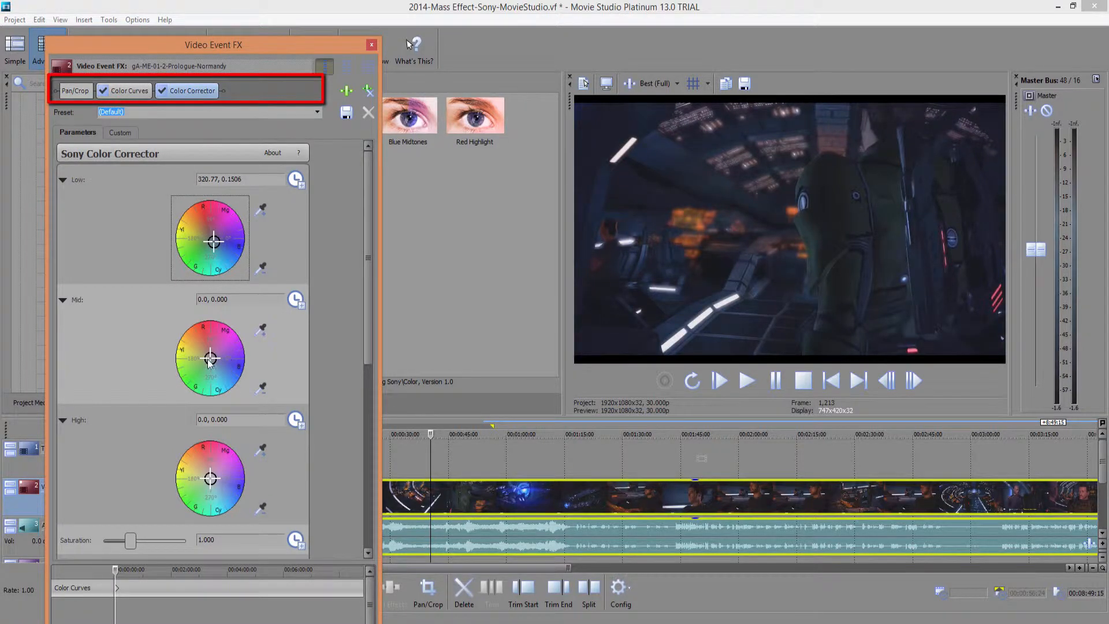
left_click_drag(209, 360, 210, 368)
mouse_move(210, 478)
left_mouse_down()
mouse_move(234, 506)
mouse_move(213, 483)
left_mouse_up()
left_click_drag(130, 540, 152, 541)
mouse_move(217, 241)
left_mouse_down()
mouse_move(205, 234)
mouse_move(214, 239)
left_mouse_up()
mouse_move(368, 341)
left_mouse_down()
mouse_move(370, 437)
mouse_move(370, 358)
left_mouse_up()
Check the corrected colors at other frames of the clip, ending at 00:00:42:25
left_click(446, 459)
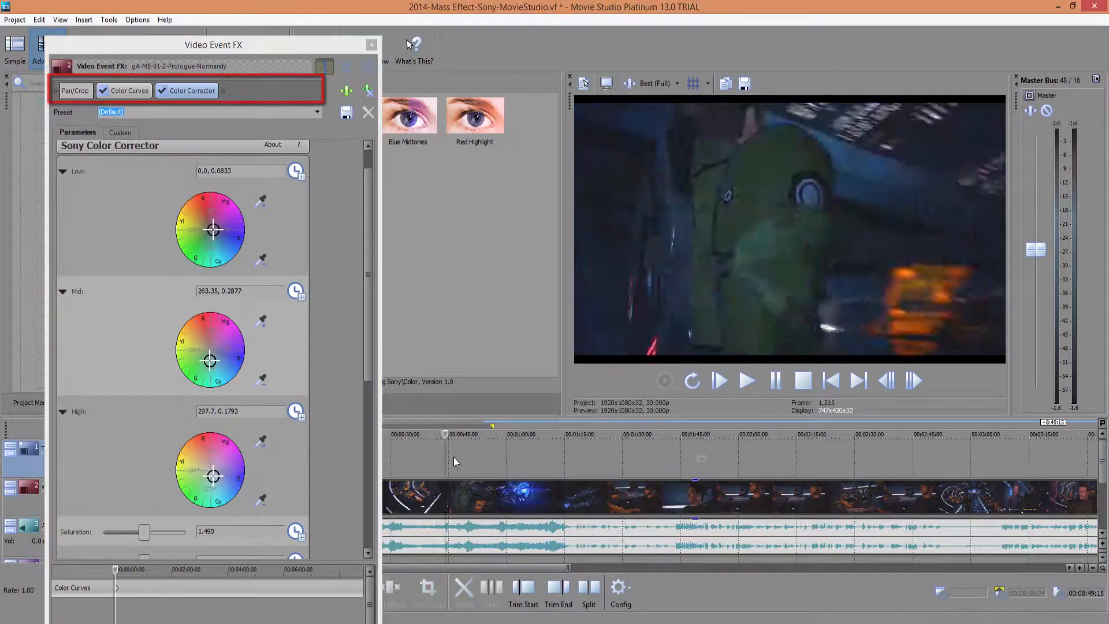
left_click(438, 445)
key("space")
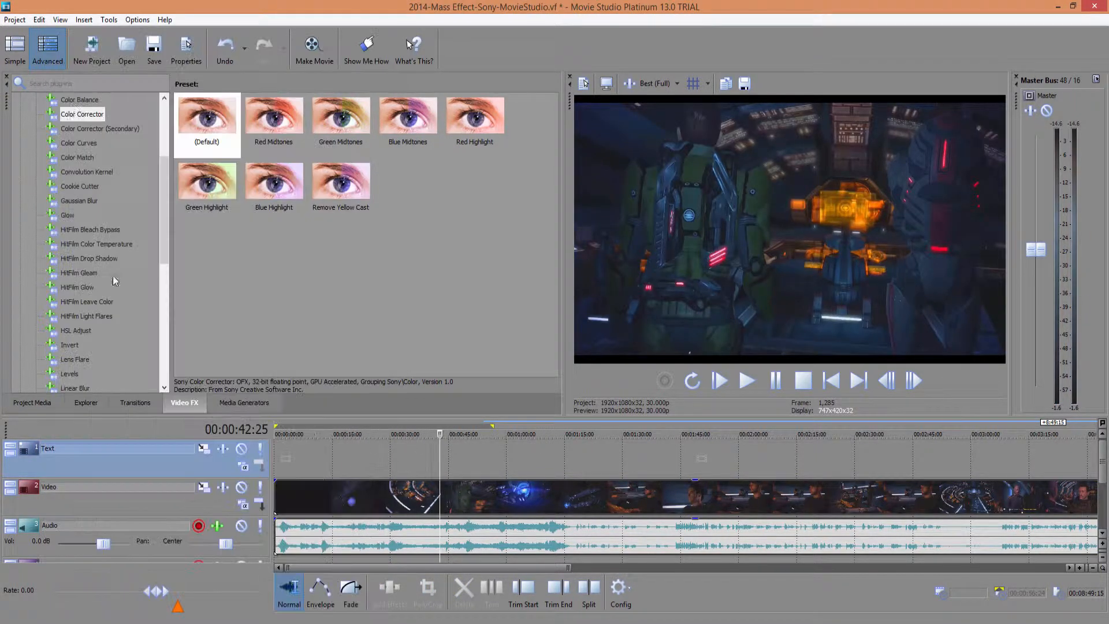
Add Color Balance to the Text track with type Shadow and blue 0.115, nudge red up slightly, and disable the effect
double_click(68, 103)
left_click(196, 255)
left_click(139, 266)
mouse_move(132, 226)
left_mouse_down()
mouse_move(188, 233)
mouse_move(137, 236)
left_mouse_up()
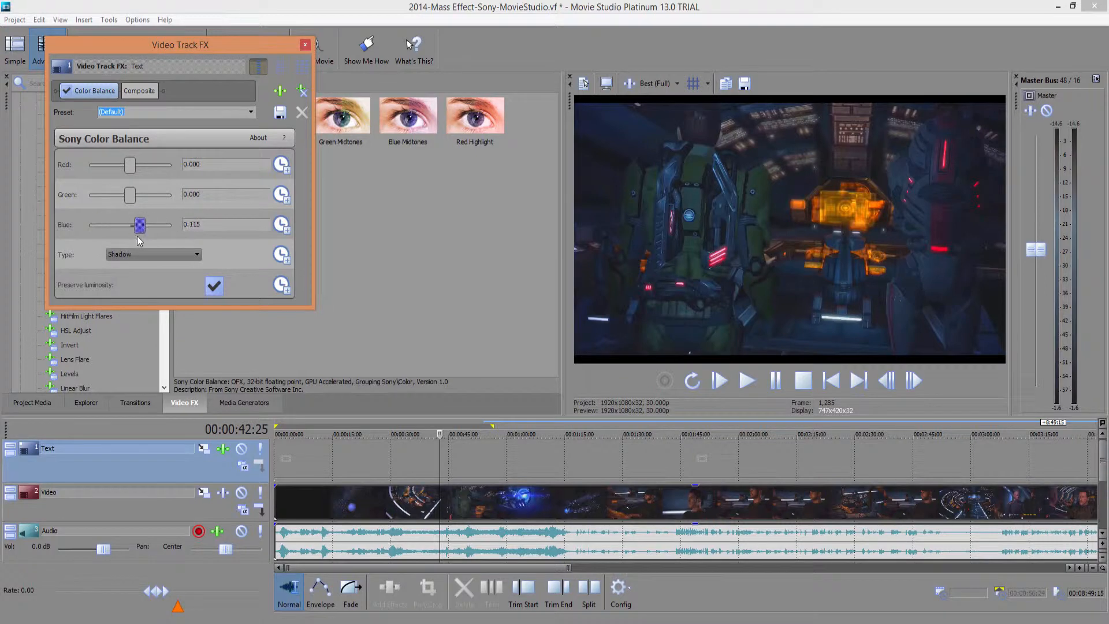
left_click_drag(130, 167, 131, 167)
left_click(66, 90)
left_click(305, 45)
Add Color Corrector to the Text track, with low at angle 135.0, magnitude 0.110, high at 334.5, 0.074, and the mid wheel shifted
double_click(81, 114)
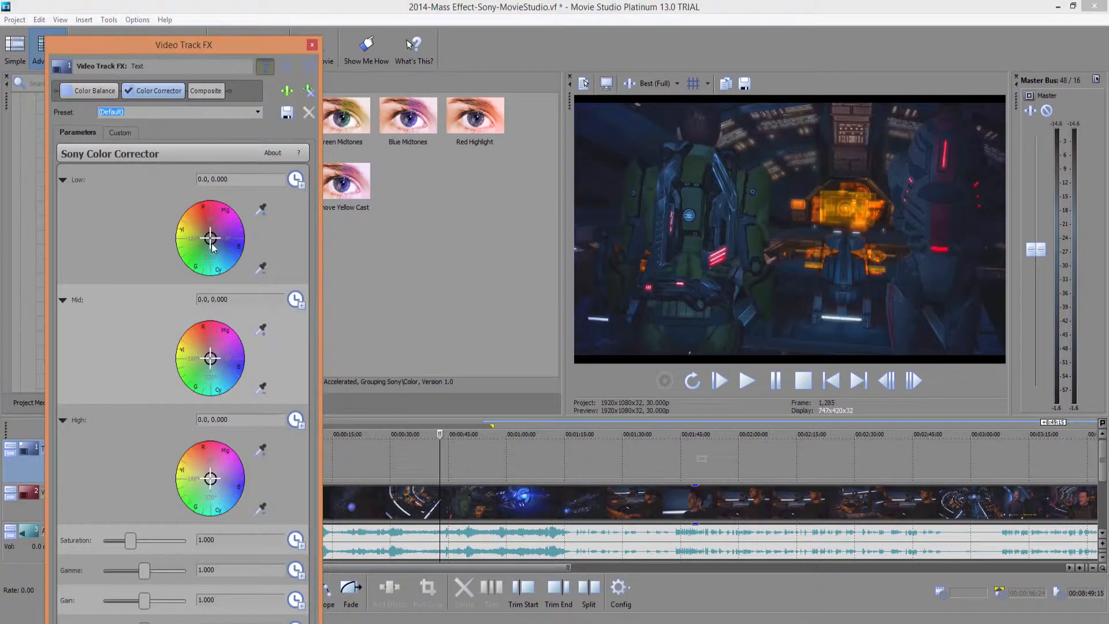
left_click_drag(211, 478, 190, 526)
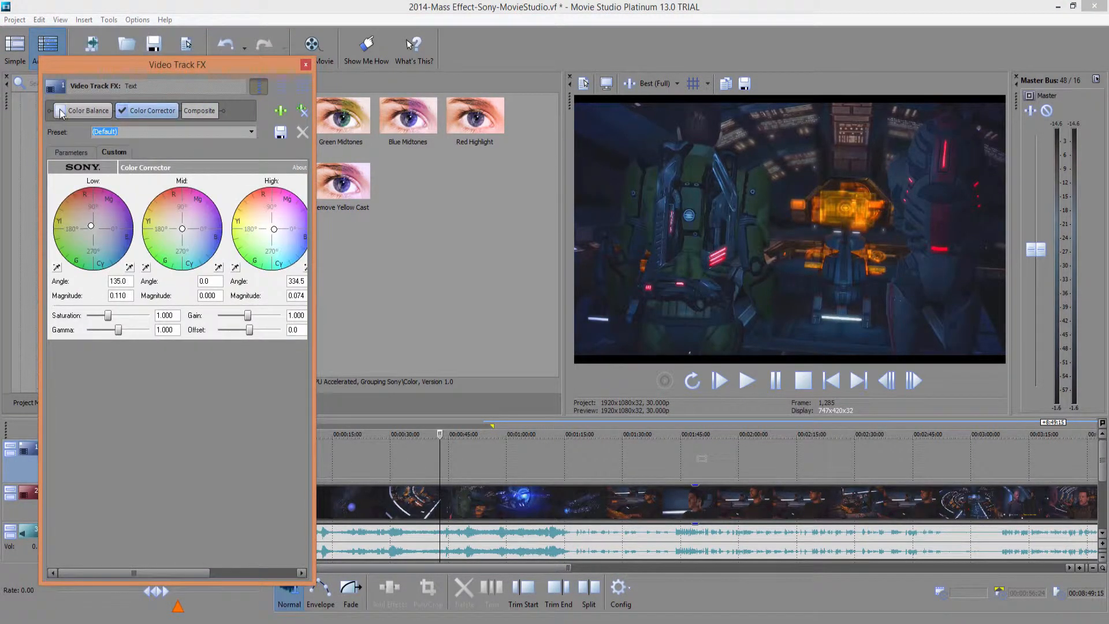
left_click(79, 111)
left_click(152, 111)
left_click(60, 111)
left_click_drag(182, 227, 163, 199)
Add a second Color Corrector to the Prologue-Normandy clip, with low 327.59, 0.0592, mid 117.7, 0.2151, and a slight shift of the high wheel
left_click_drag(203, 257, 213, 263)
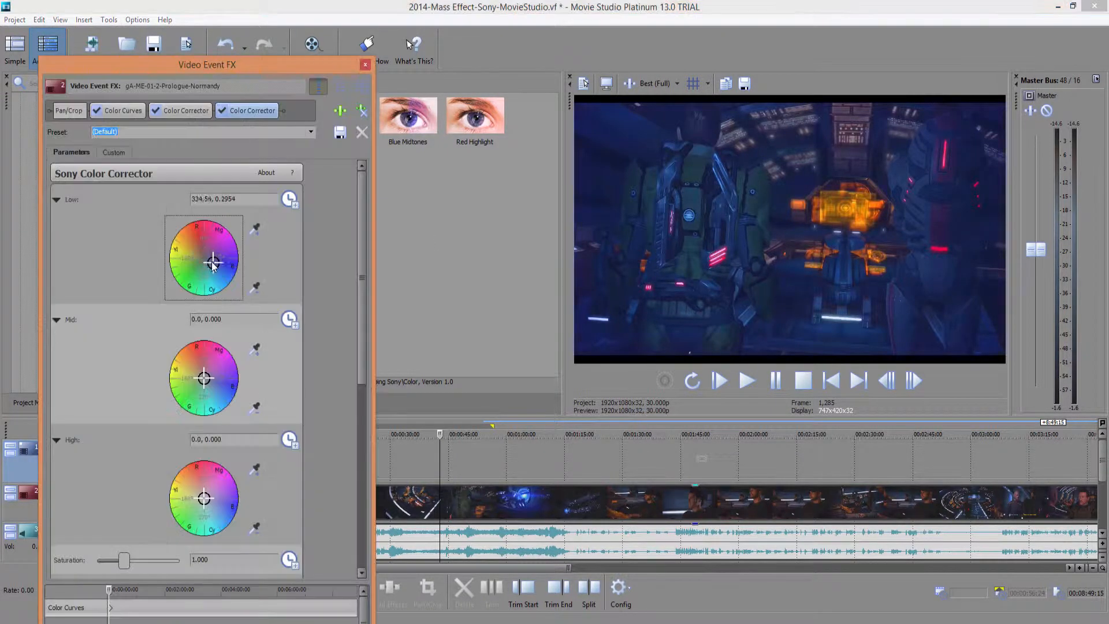
left_click(438, 460)
left_click_drag(204, 378, 201, 371)
left_click(456, 460)
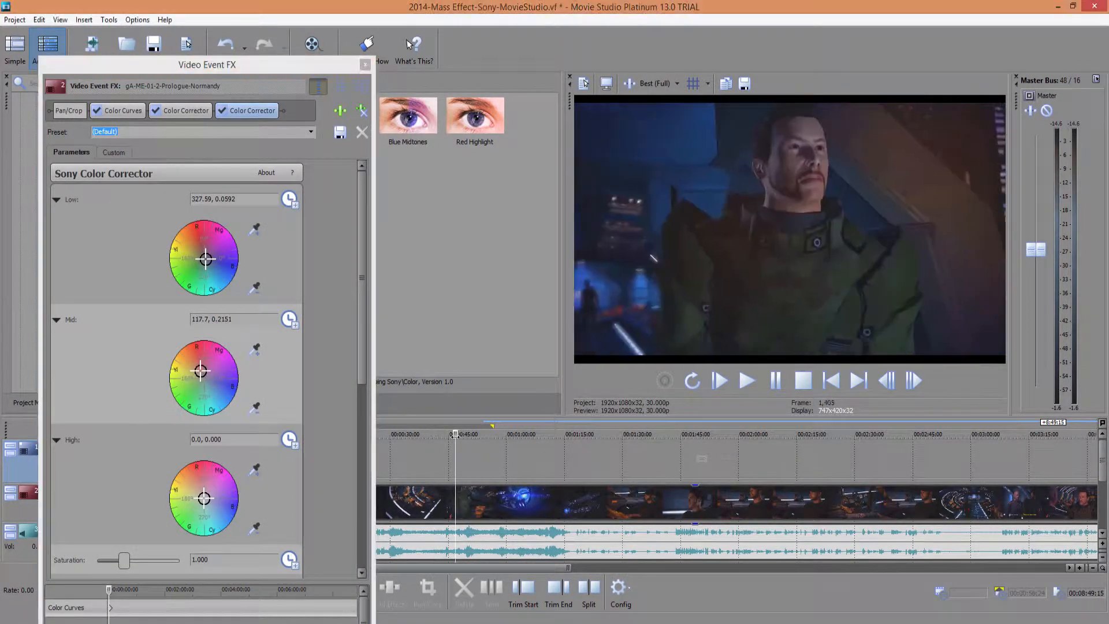
left_click(204, 498)
left_click_drag(198, 500, 199, 498)
mouse_move(456, 440)
left_mouse_down()
mouse_move(410, 441)
mouse_move(464, 460)
left_mouse_up()
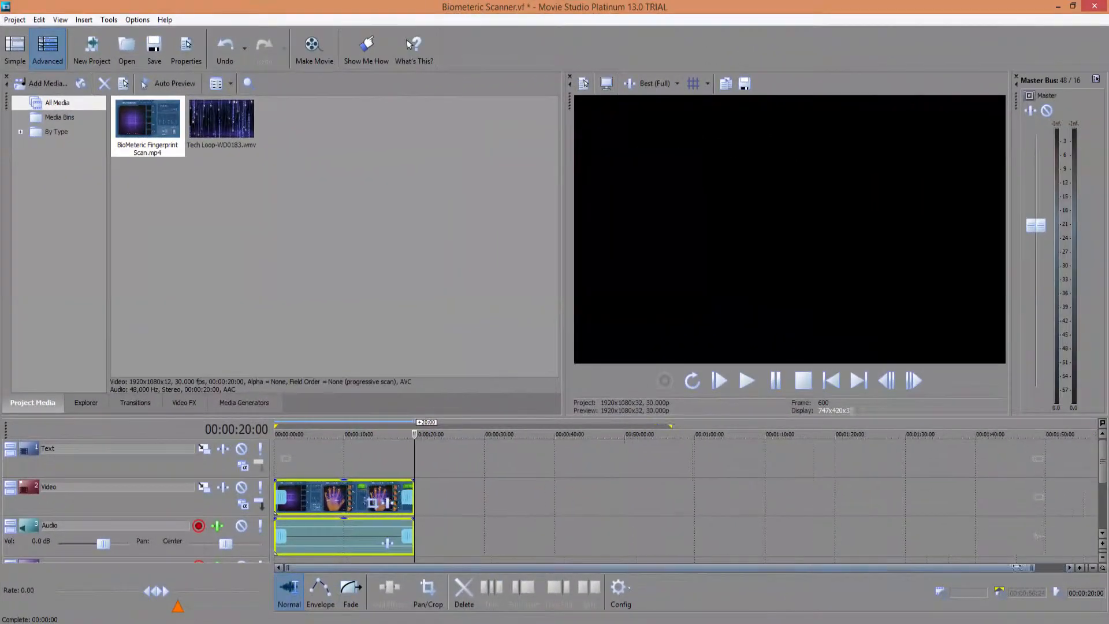
Shorten the BioMetric Fingerprint Scan clip to end at 16 seconds and insert an empty video track above the Video track
left_click_drag(1016, 567, 456, 567)
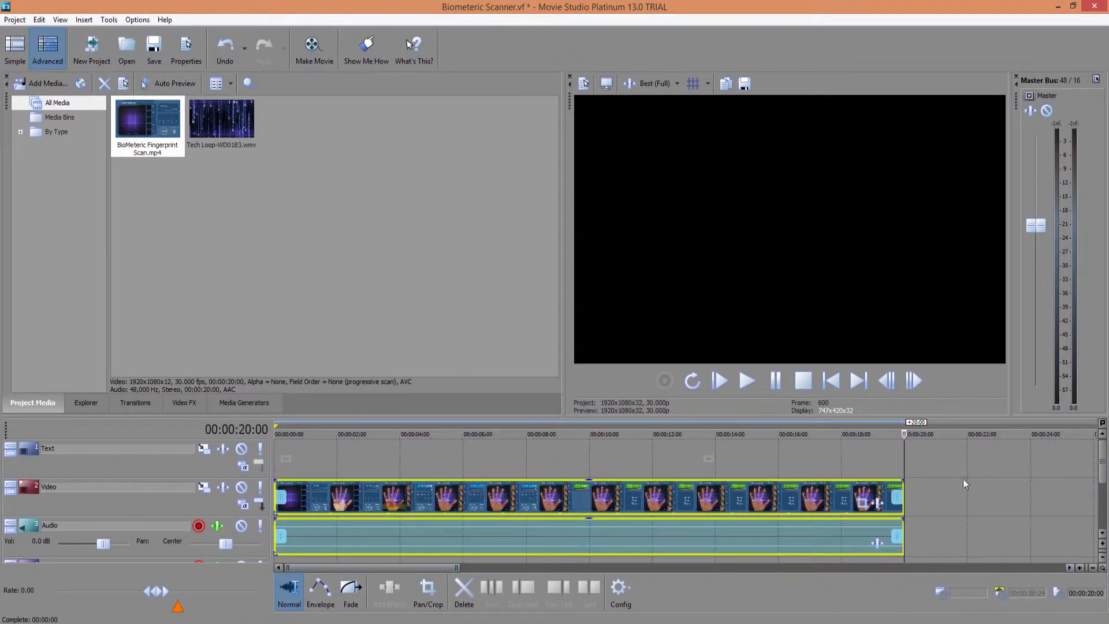
left_click_drag(902, 496, 778, 499)
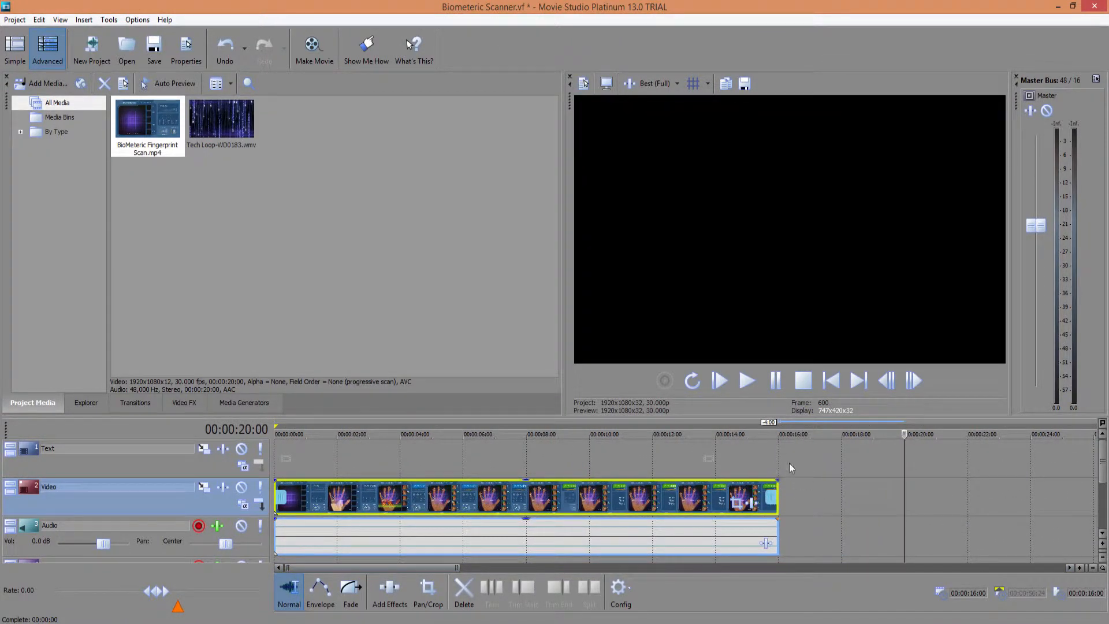
left_click_drag(904, 433, 532, 433)
right_click(85, 506)
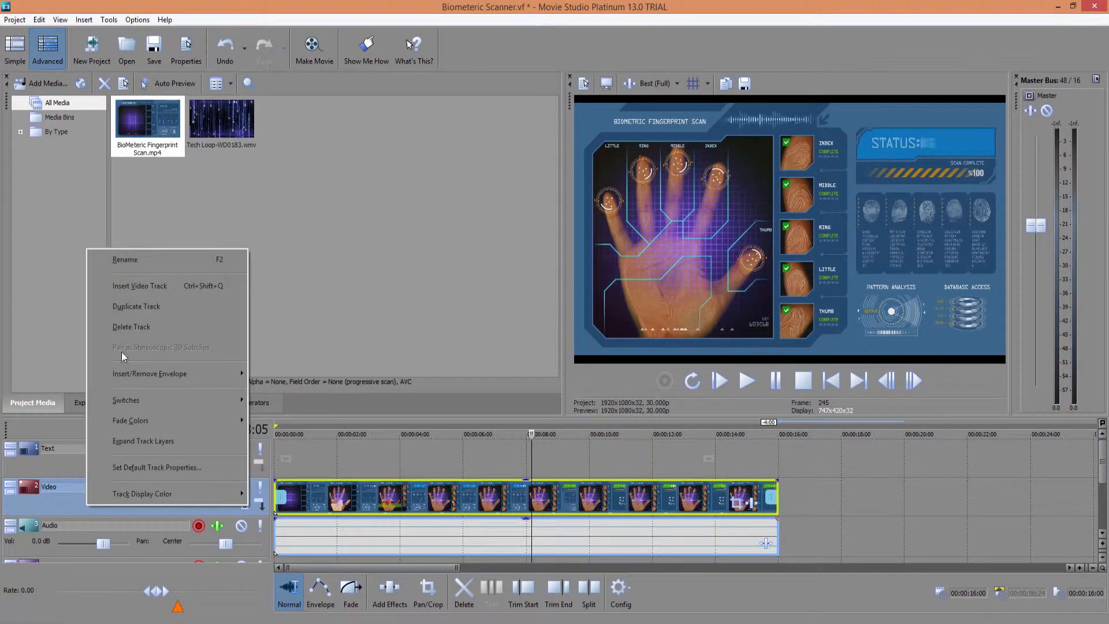
left_click(121, 285)
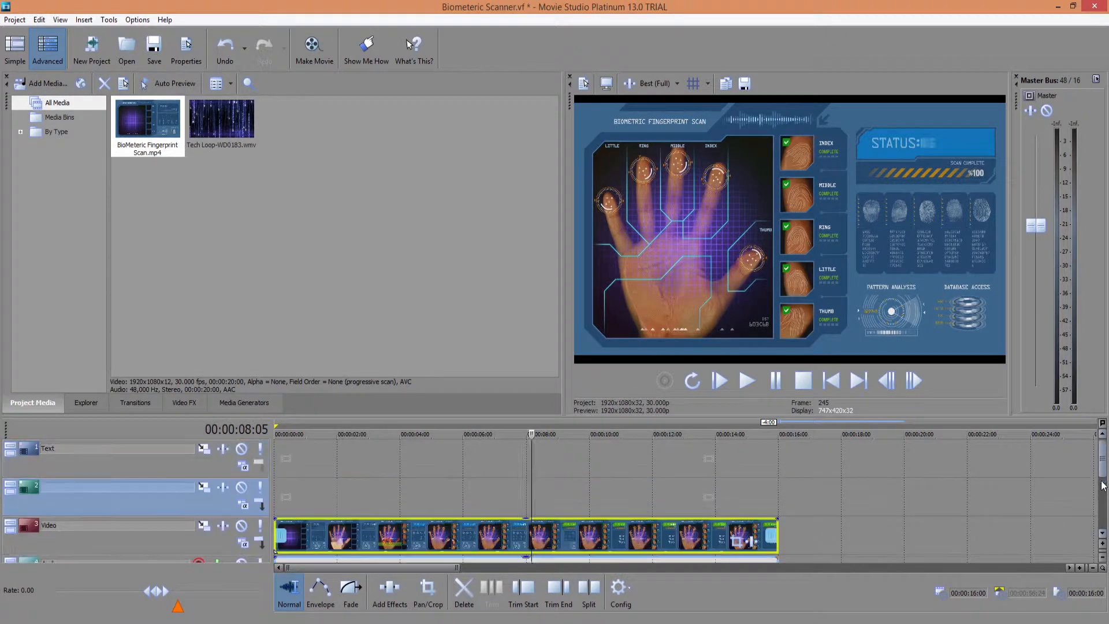
Place the Tech Loop clip on the empty track, ending at 16 seconds, and extend its start to 00:00:09:02
left_click_drag(227, 137, 496, 280)
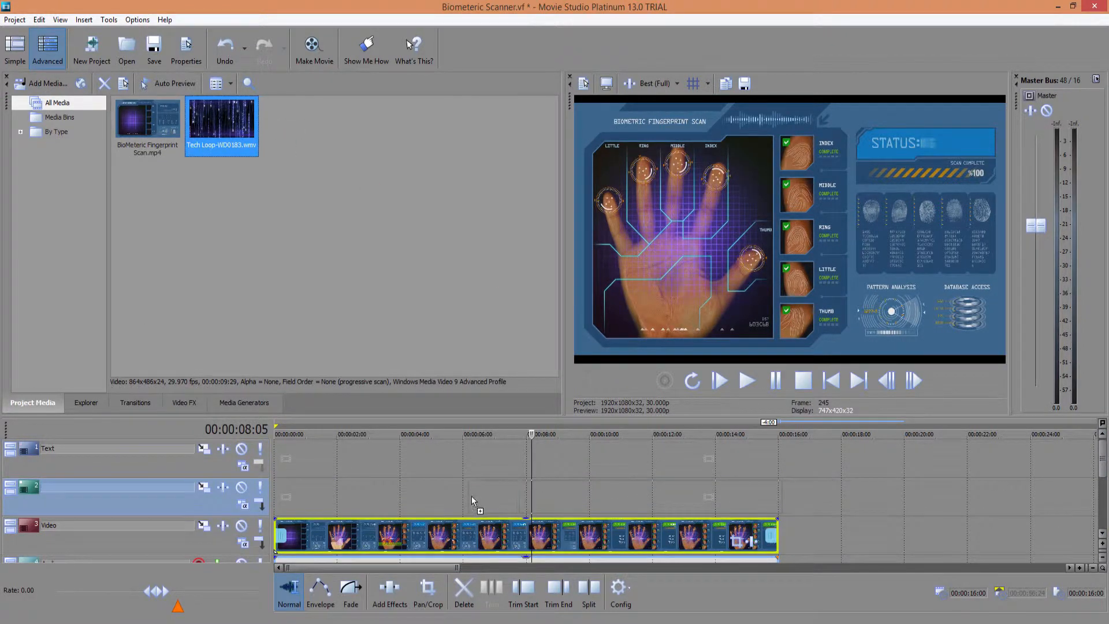
left_click_drag(472, 503, 625, 495)
left_click(559, 433)
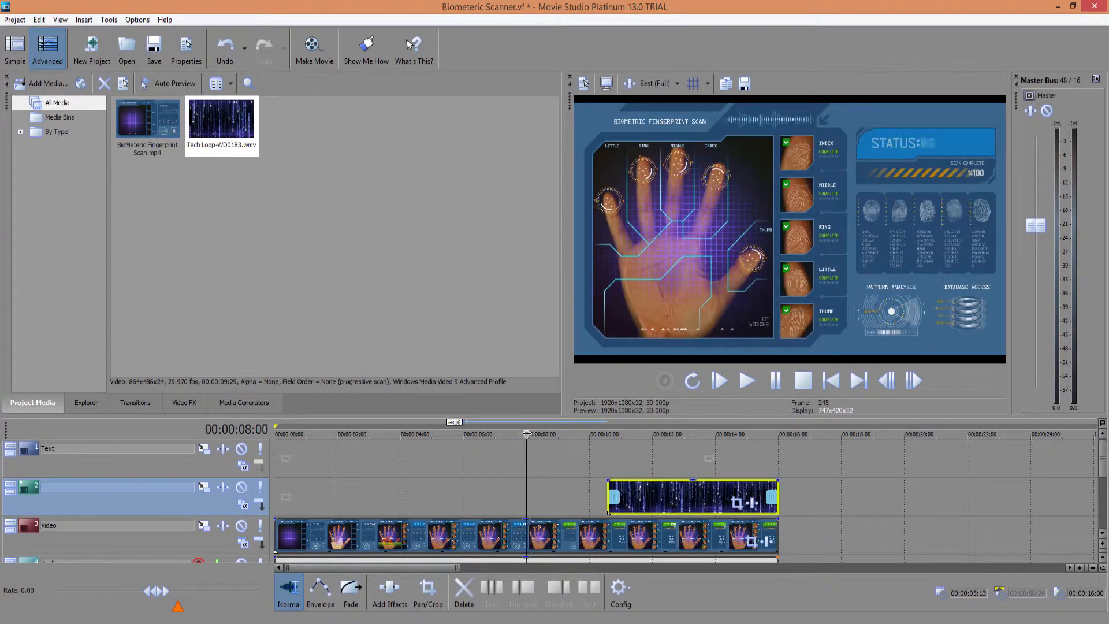
left_click_drag(558, 434, 560, 434)
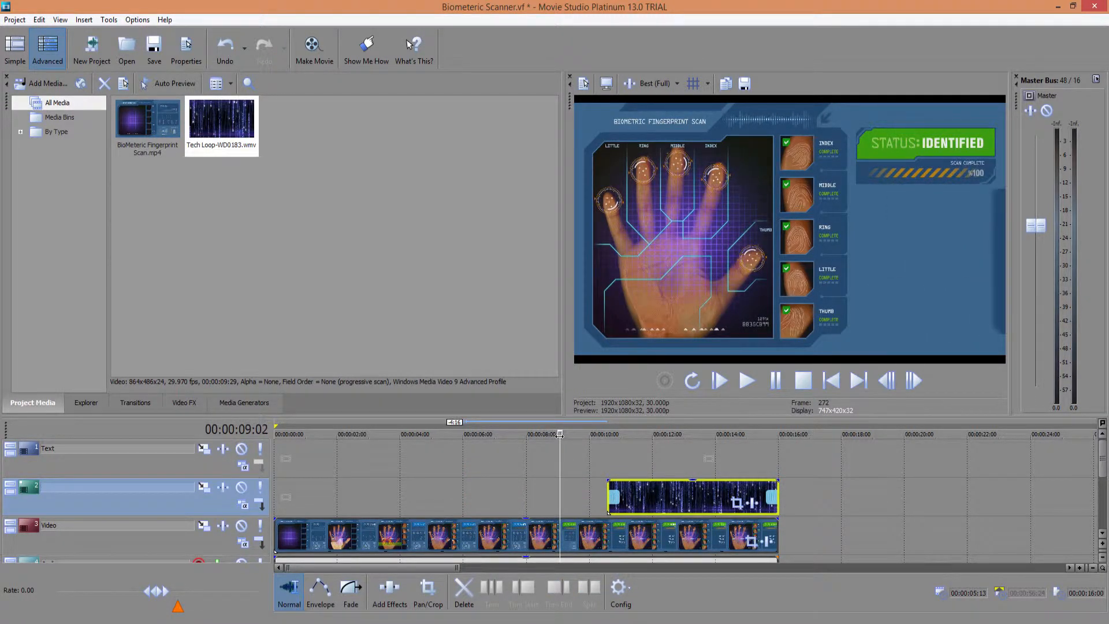
left_click_drag(612, 497, 560, 497)
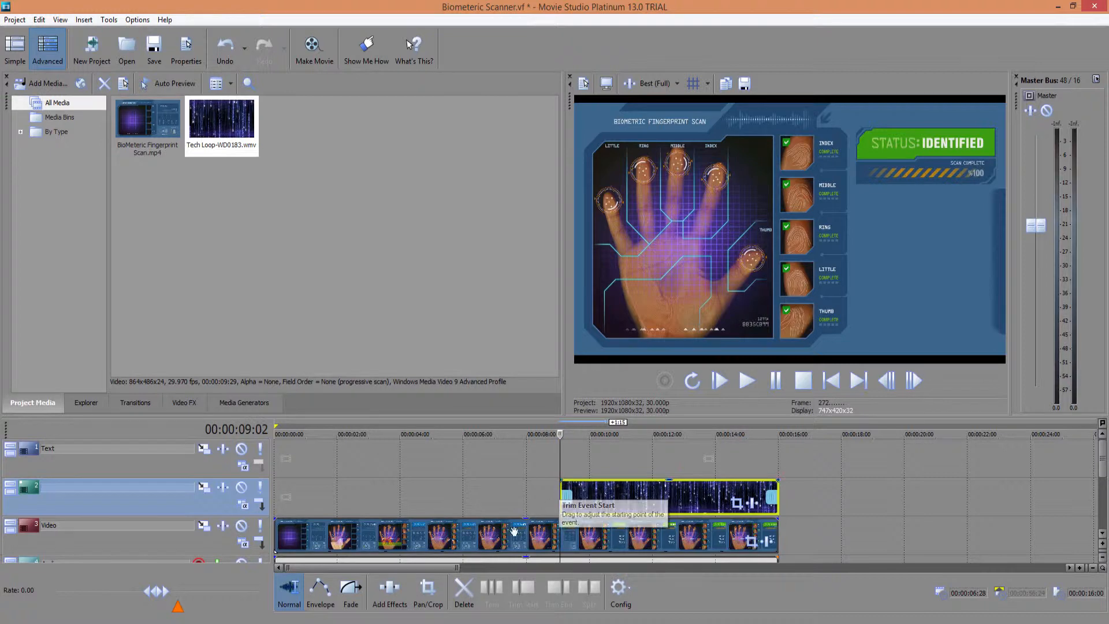
Give the Tech Loop clip a fade-in of about one second and scrub through it
left_click(350, 591)
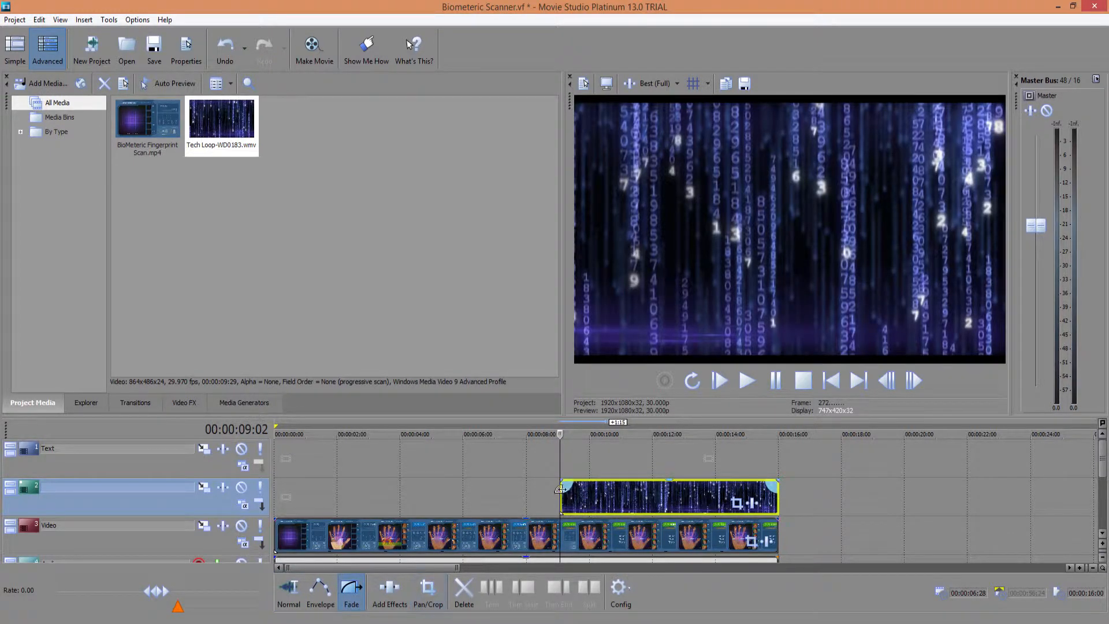
left_click_drag(563, 481, 593, 494)
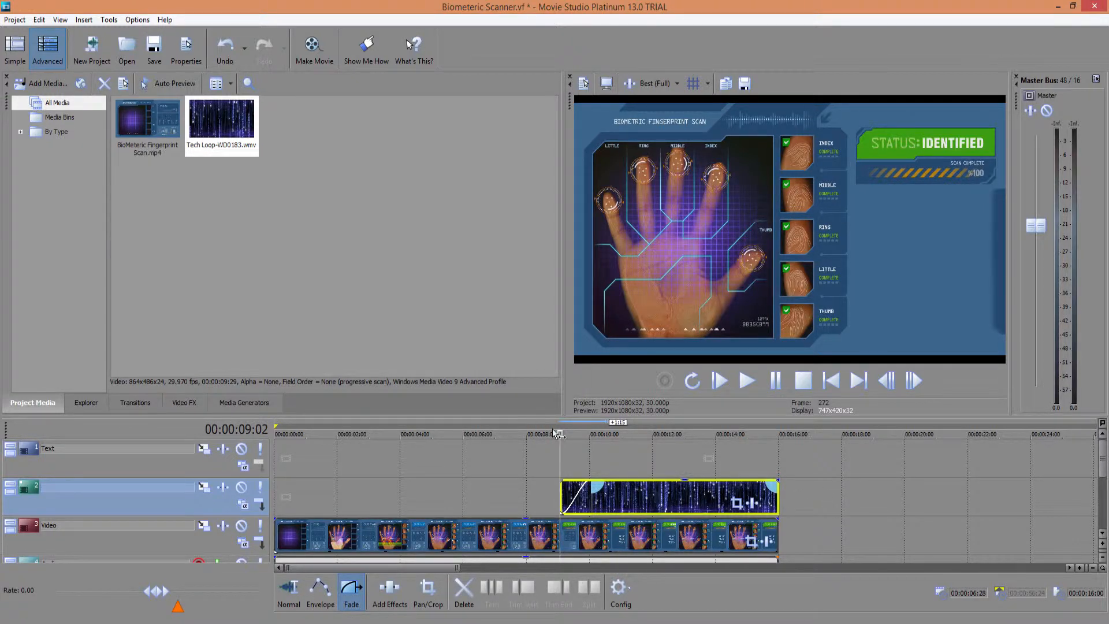
left_click_drag(562, 433, 599, 444)
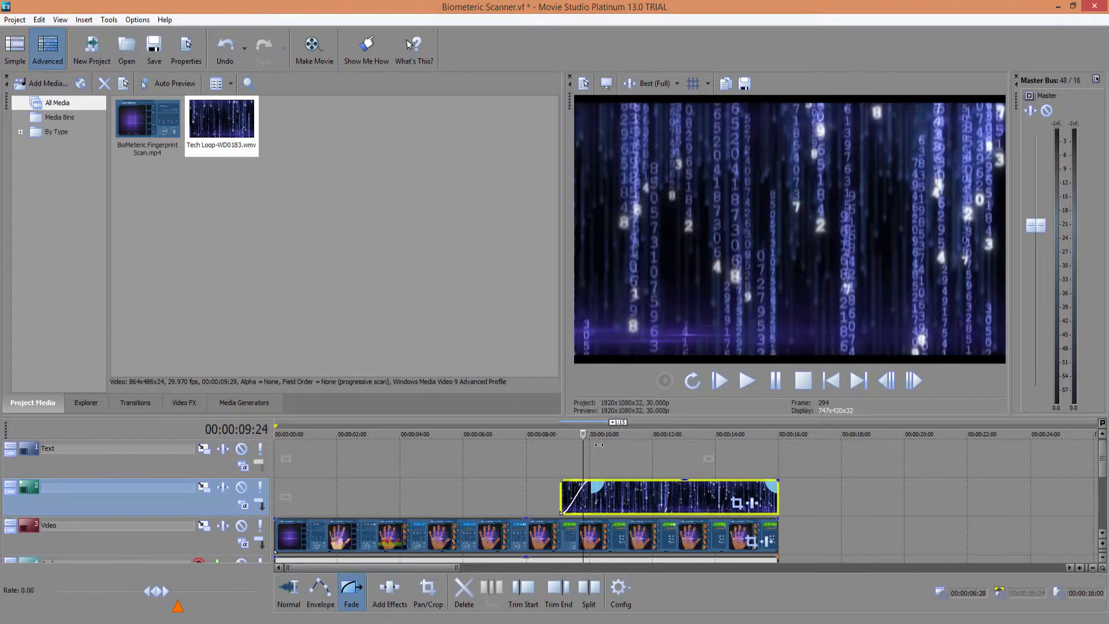
Use Track Motion on track 2 to shrink the frame to about 617 by 347 and move it to about X 599, Y -121
left_click(203, 486)
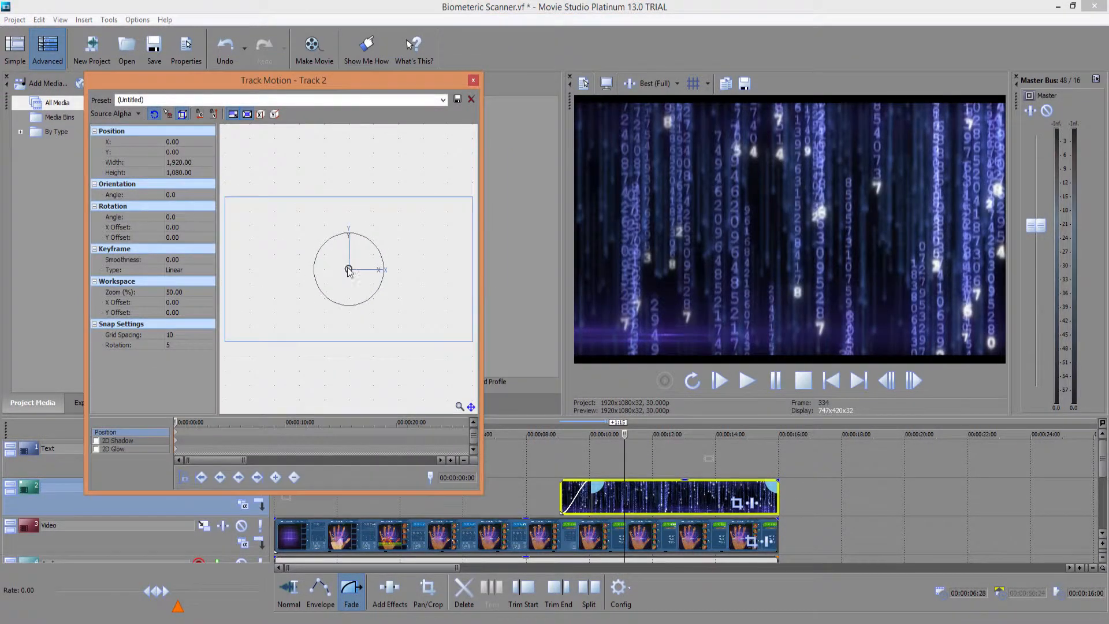
left_click(443, 100)
left_click(210, 162)
left_click_drag(191, 172, 187, 175)
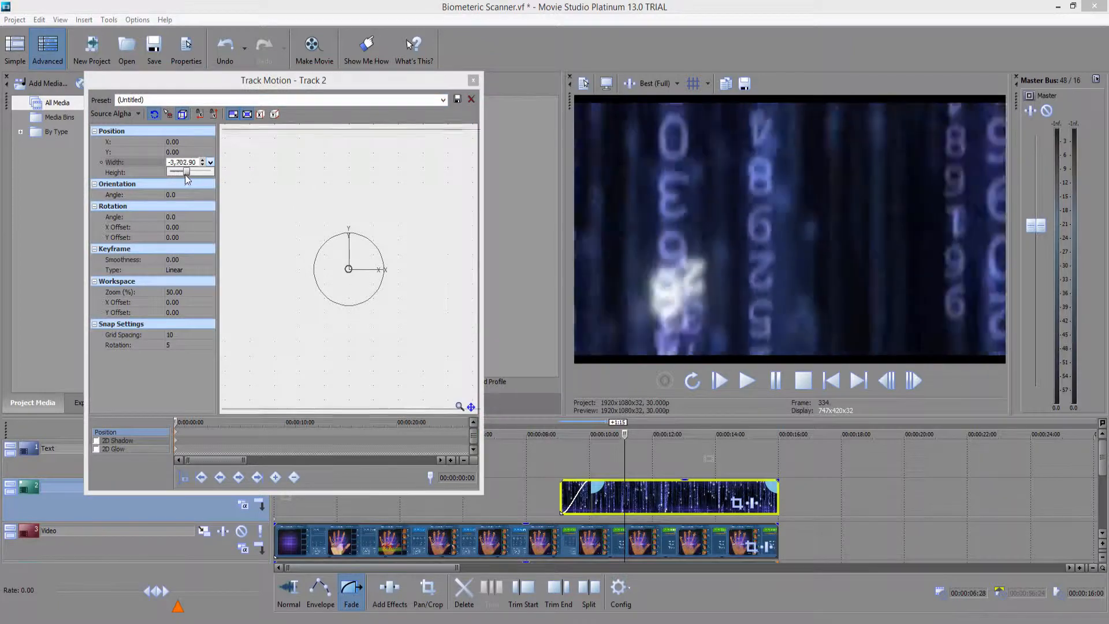
left_click_drag(348, 268, 426, 287)
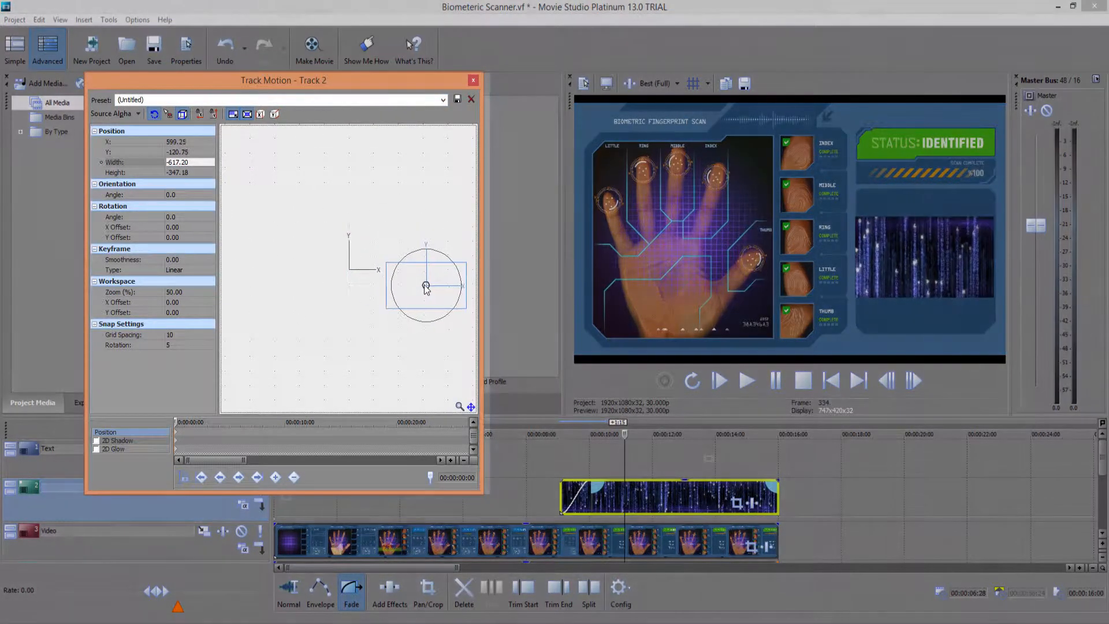
Adjust the track 2 frame's vertical position so it sits inside the empty photo area beneath the status banner
left_click(205, 153)
left_click(211, 153)
left_click_drag(187, 161, 192, 168)
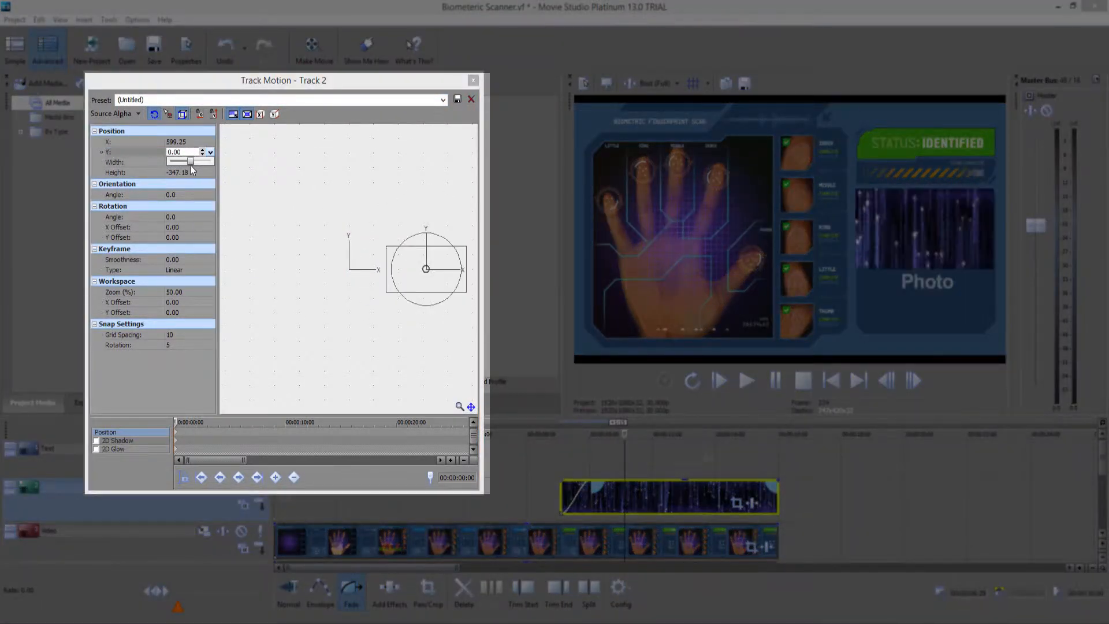
left_click(95, 132)
left_click(133, 264)
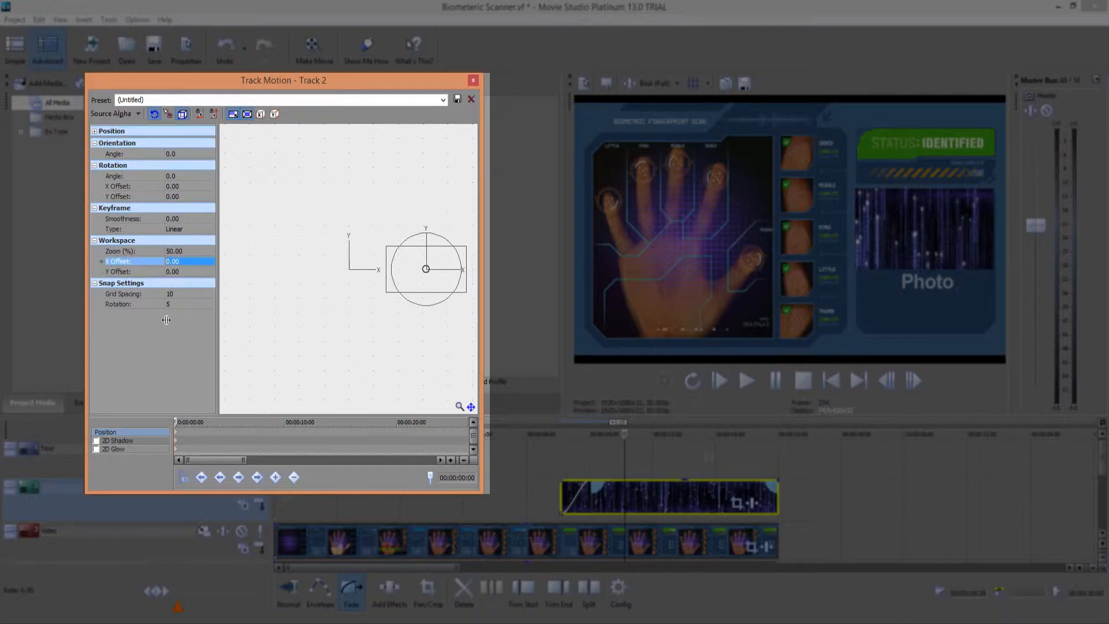
left_click_drag(426, 269, 426, 282)
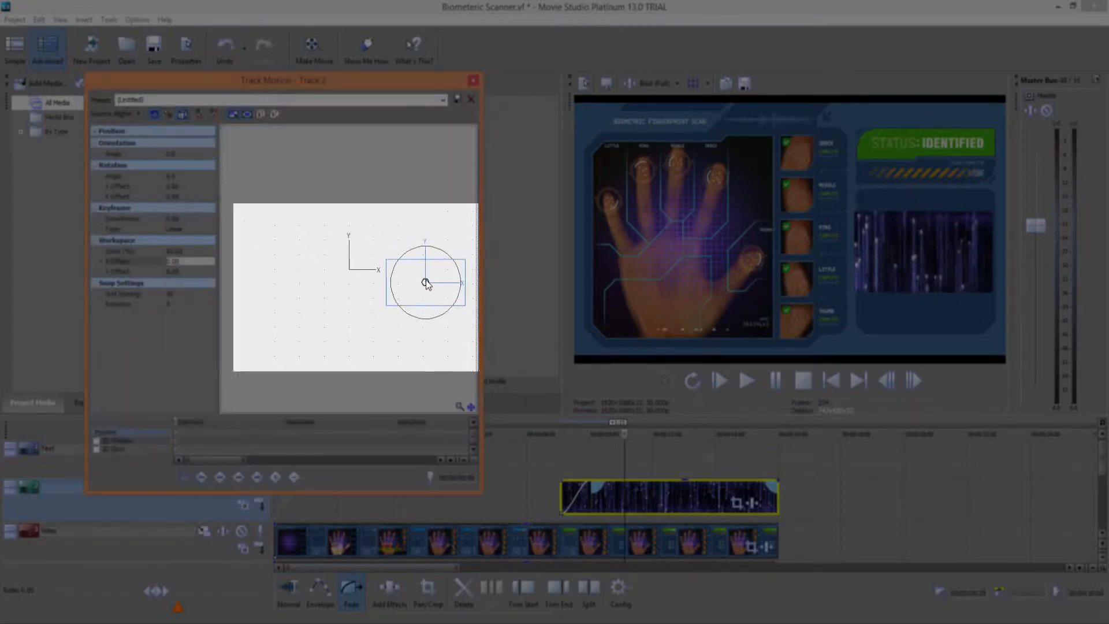
mouse_move(426, 245)
left_mouse_down()
mouse_move(424, 235)
mouse_move(425, 245)
left_mouse_up()
left_click(96, 132)
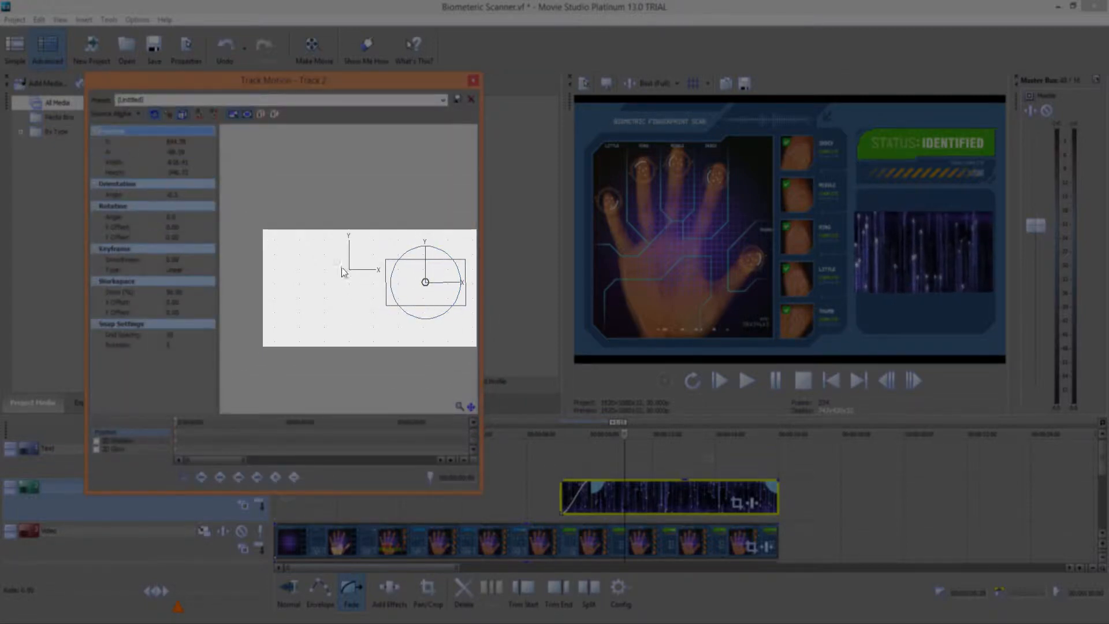
Make the track 2 frame square, then enlarge and reposition it to fill the photo area
right_click(422, 284)
left_click(450, 454)
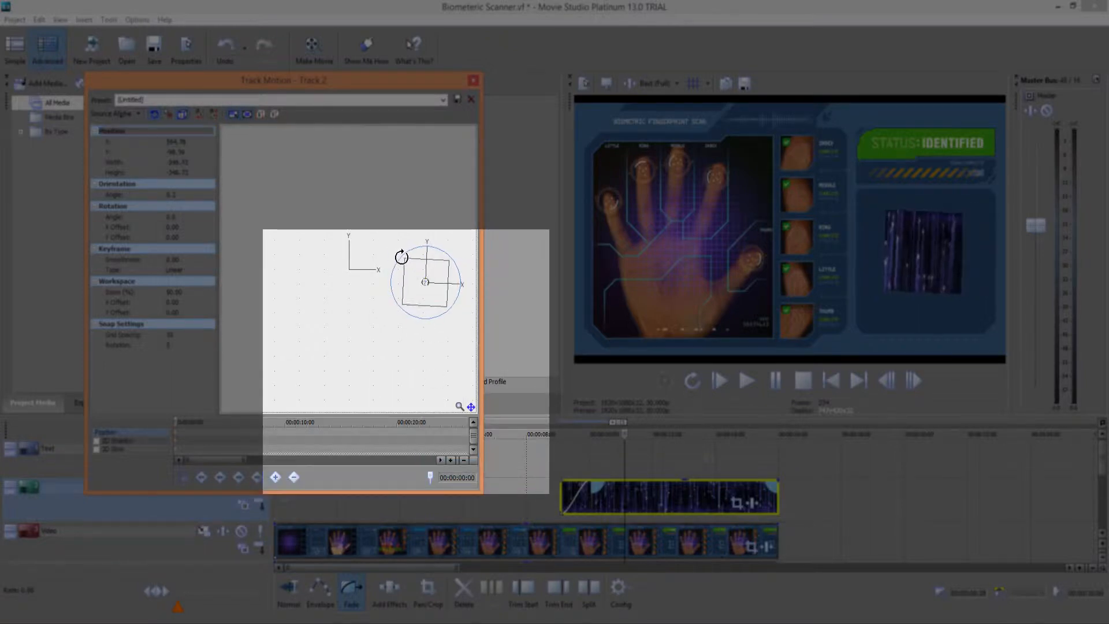
left_click_drag(401, 257, 388, 244)
left_click_drag(427, 286, 426, 287)
left_click_drag(389, 324, 387, 326)
left_click_drag(426, 286, 426, 288)
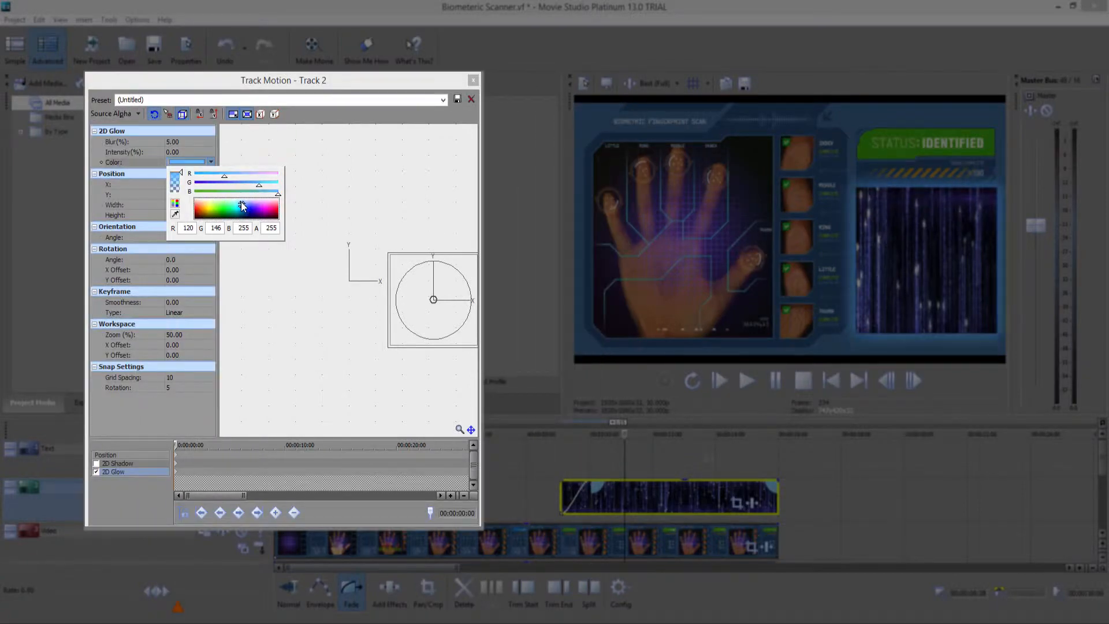
Set track 2's 2D glow to a bright blue and adjust its blur
left_click_drag(241, 206, 239, 206)
left_click(186, 142)
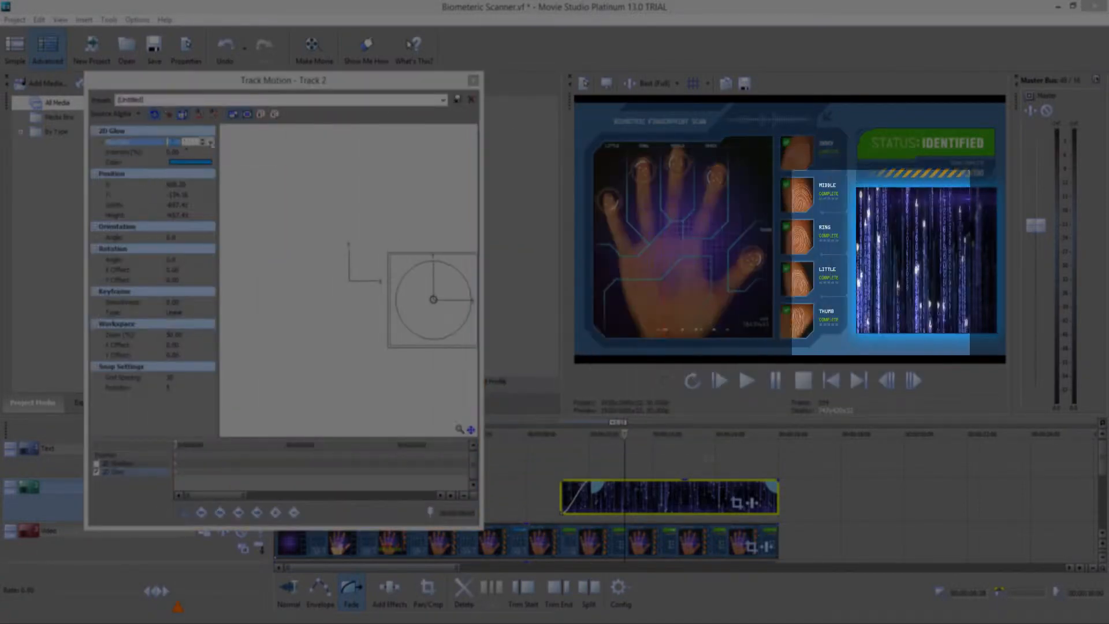
left_click(211, 142)
left_click(191, 162)
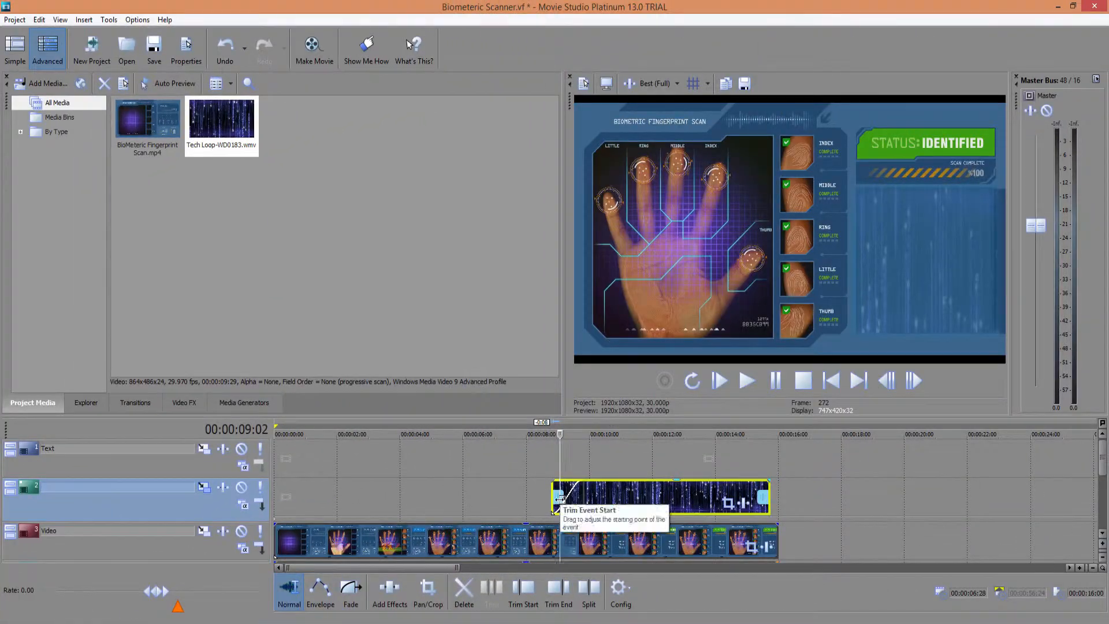
Make the Tech Loop clip run from about 8 seconds to 16 seconds with a fade-in of about two seconds
left_click_drag(559, 498, 532, 498)
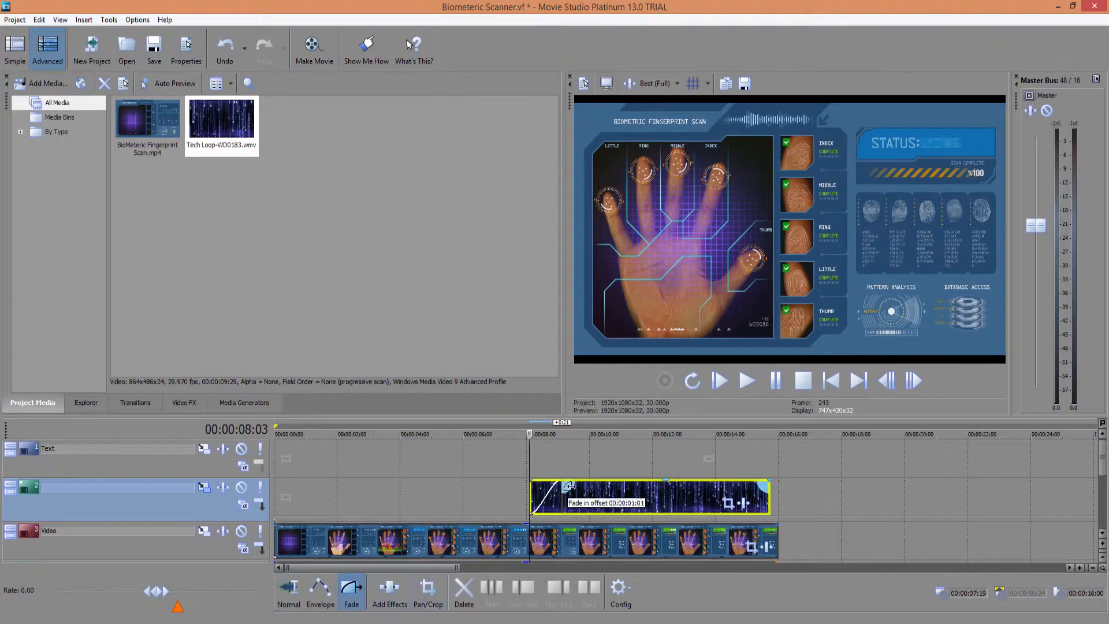
key("space")
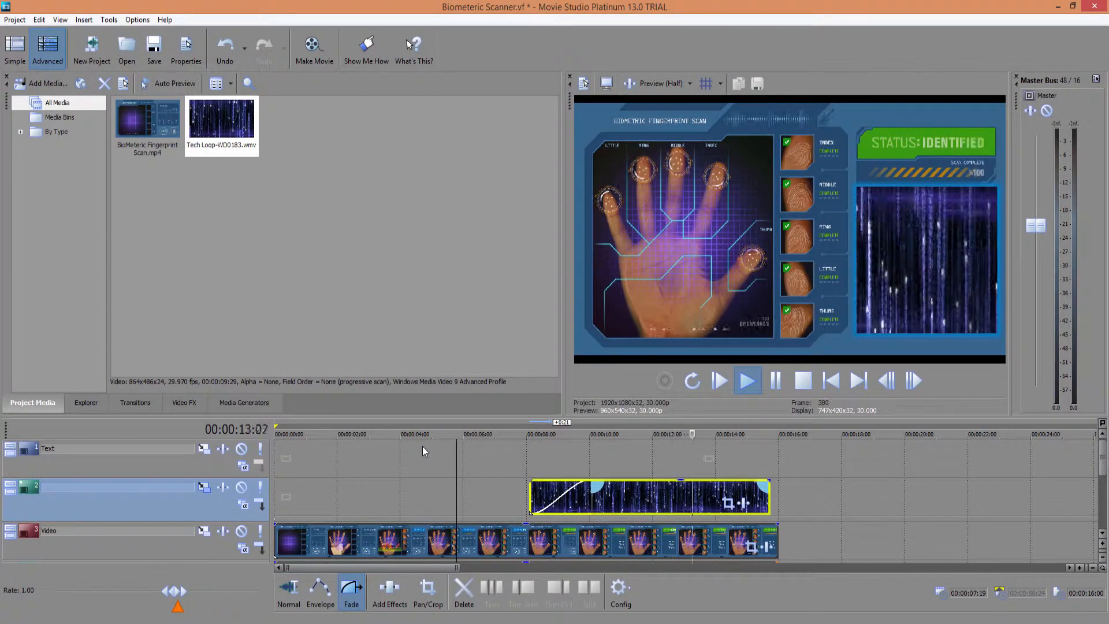
key("space")
left_click_drag(670, 504, 679, 504)
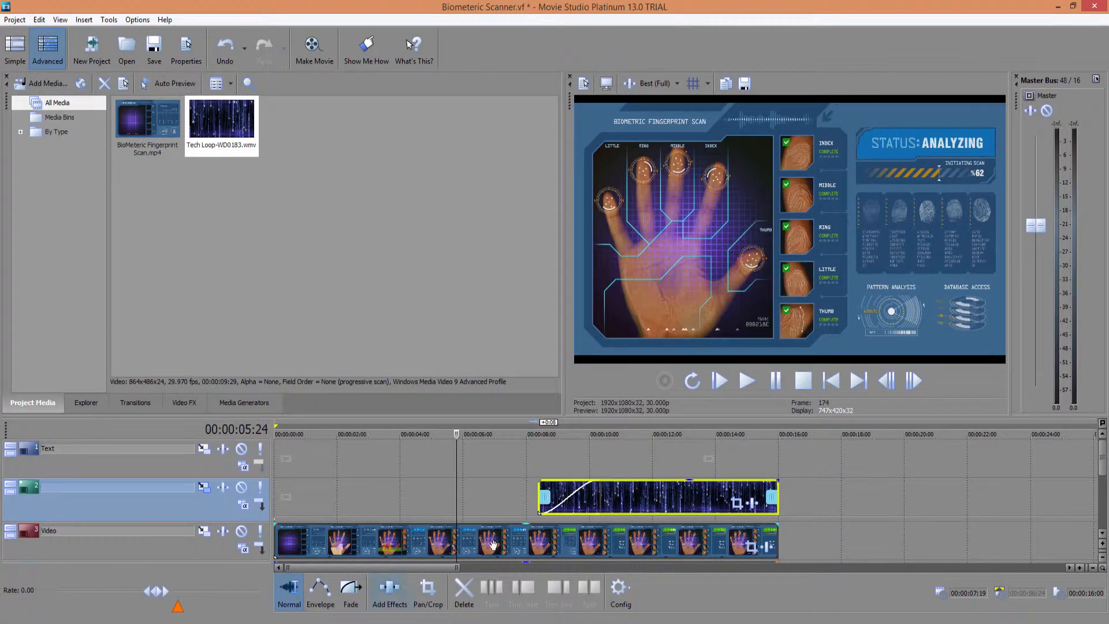
left_click_drag(540, 498, 530, 498)
Apply the Barn Door transition with the "Vertical, Out, Black Border" preset to the start of the Tech Loop clip
left_click_drag(456, 440, 497, 441)
left_click(136, 403)
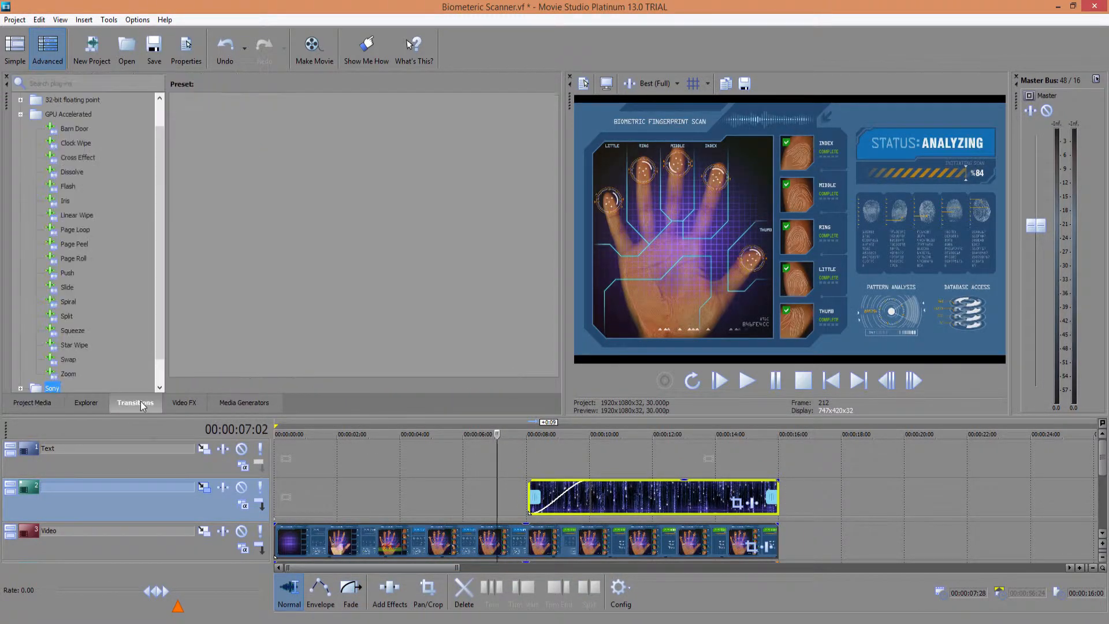
left_click(72, 129)
left_click(269, 118)
left_click(202, 184)
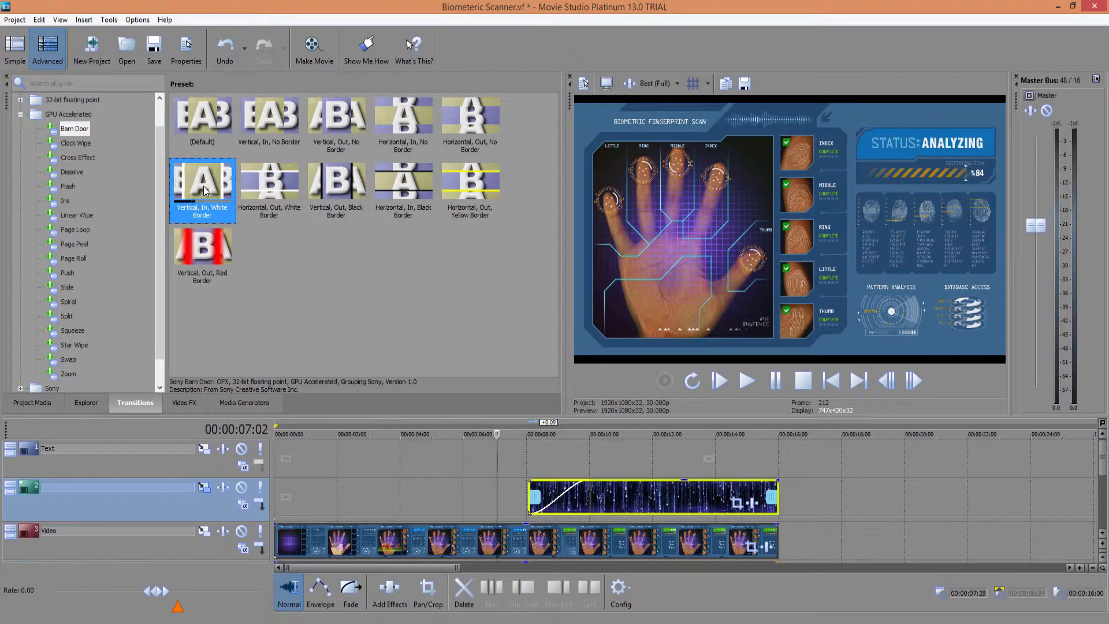
left_click(283, 188)
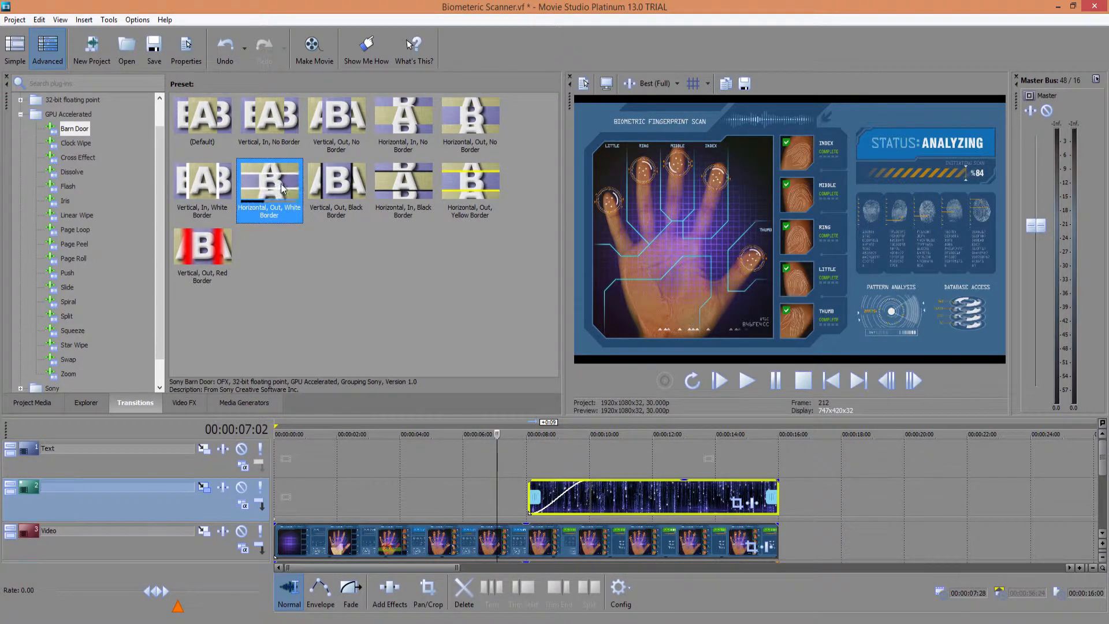
left_click(336, 182)
left_click_drag(554, 502, 556, 497)
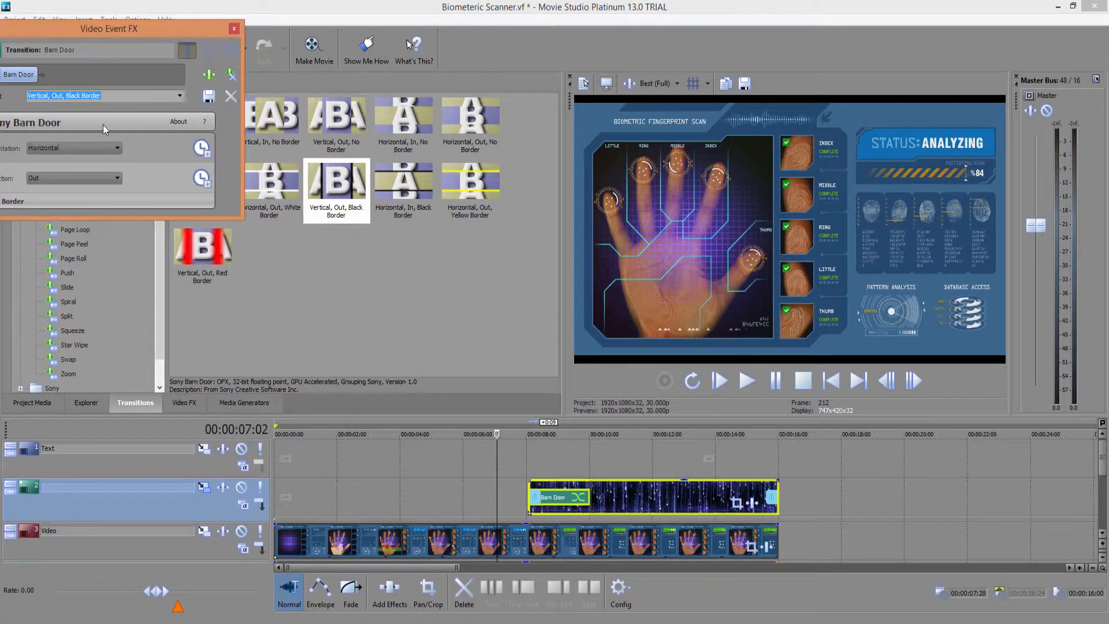
Review the Barn Door settings, scrub across the transition, and play the composite from 00:00:07:14
left_click_drag(111, 29, 158, 81)
left_click_drag(129, 273, 130, 363)
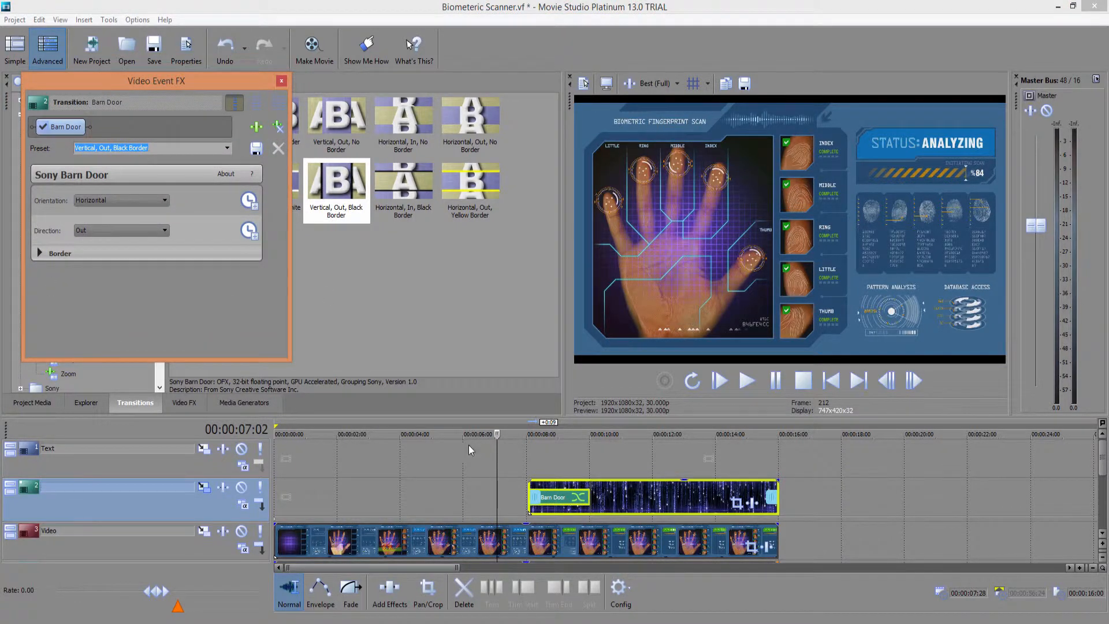
left_click(520, 433)
left_click_drag(543, 443, 767, 479)
left_click_drag(558, 457, 509, 453)
left_click(280, 82)
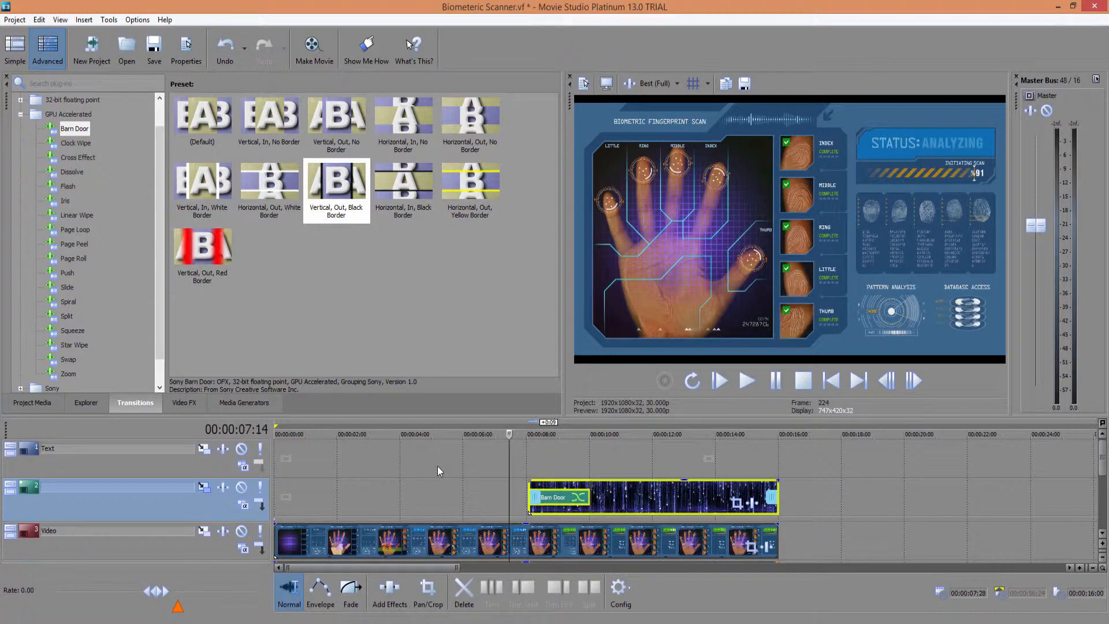
key("space")
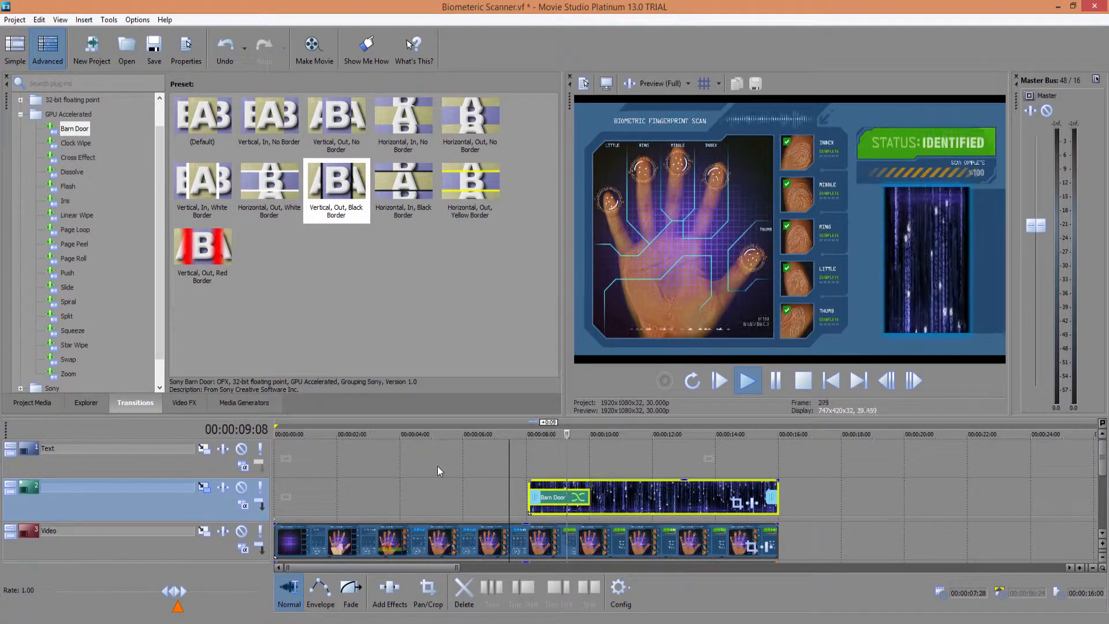